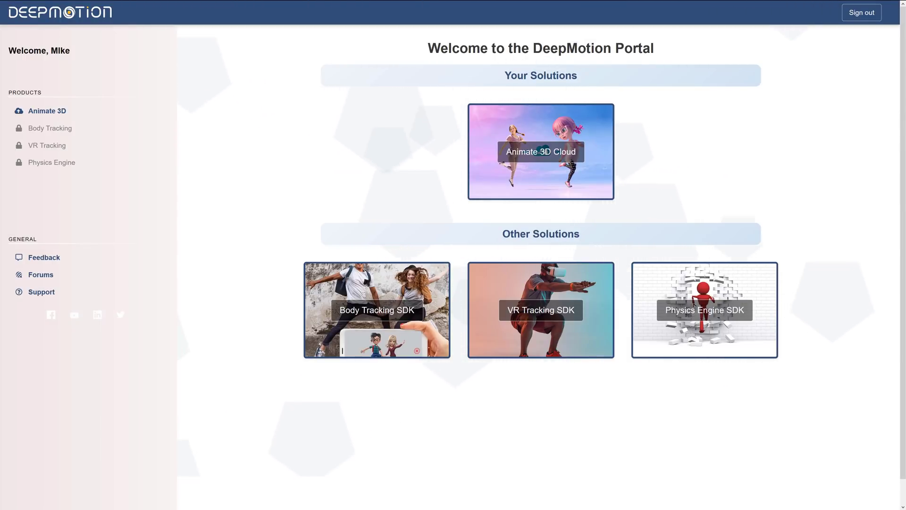
# Start a new animation in Animate 3D Cloud using the default character set.
pyautogui.click(543, 153)
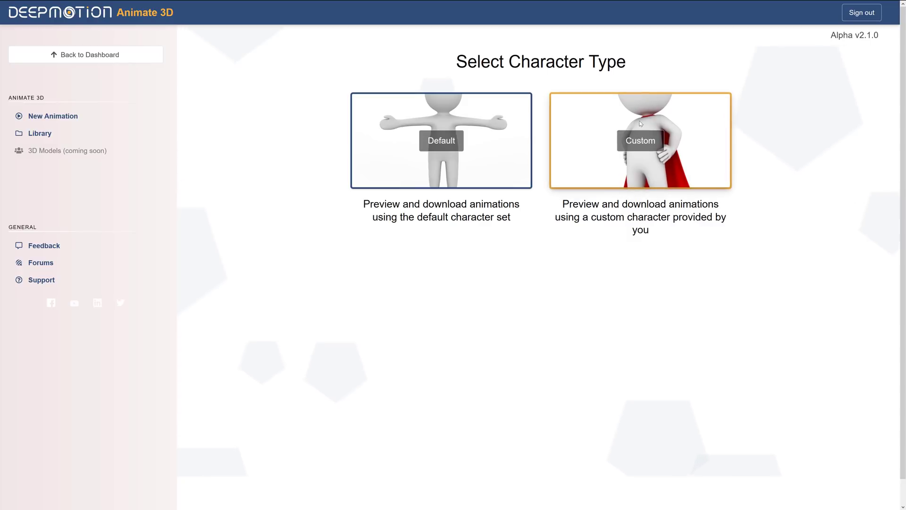
pyautogui.click(471, 141)
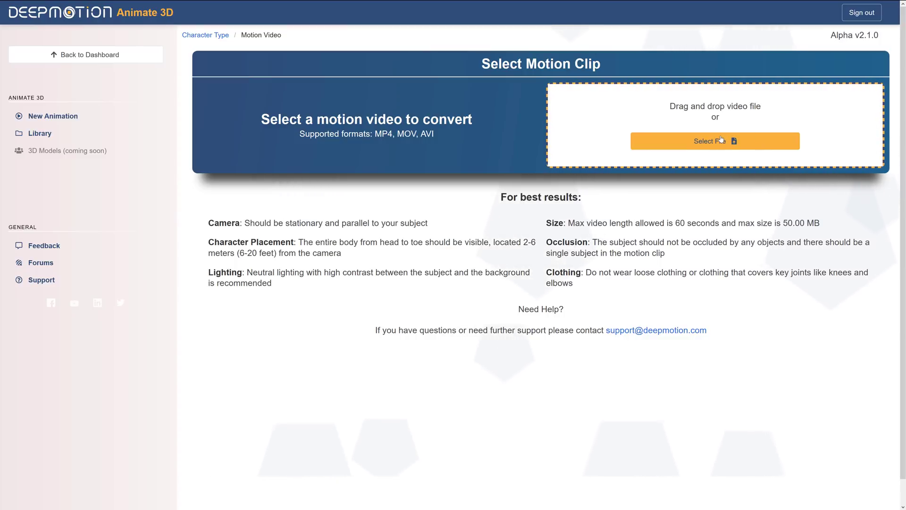
# Switch to the Downloads folder in File Explorer and play the Femwalk.mp4, kata.mp4 and BruceLee.mp4 clips to review their motion.
pyautogui.hotkey('alt', 'Tab')
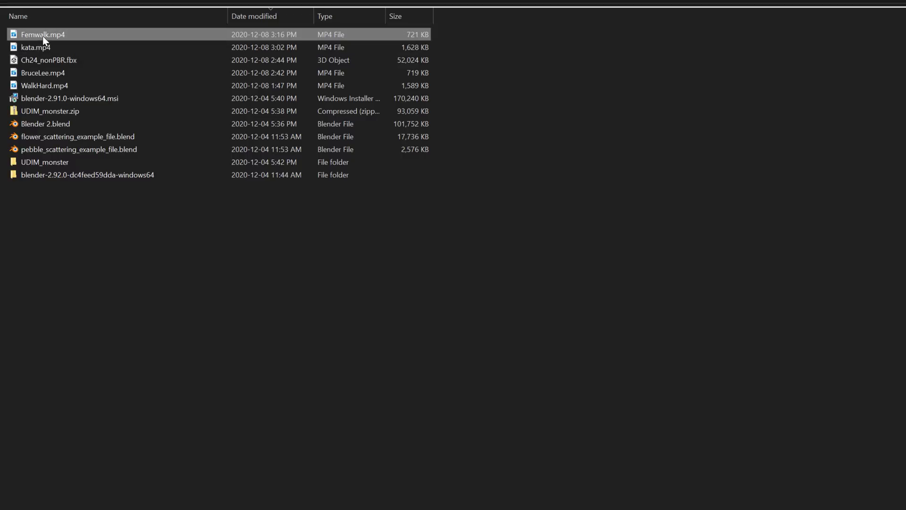
pyautogui.doubleClick(43, 36)
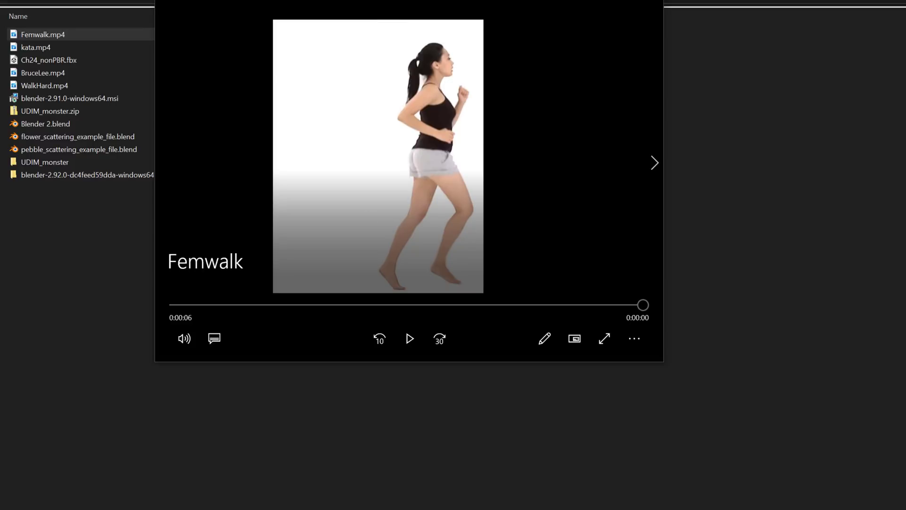
pyautogui.hotkey('alt', 'F4')
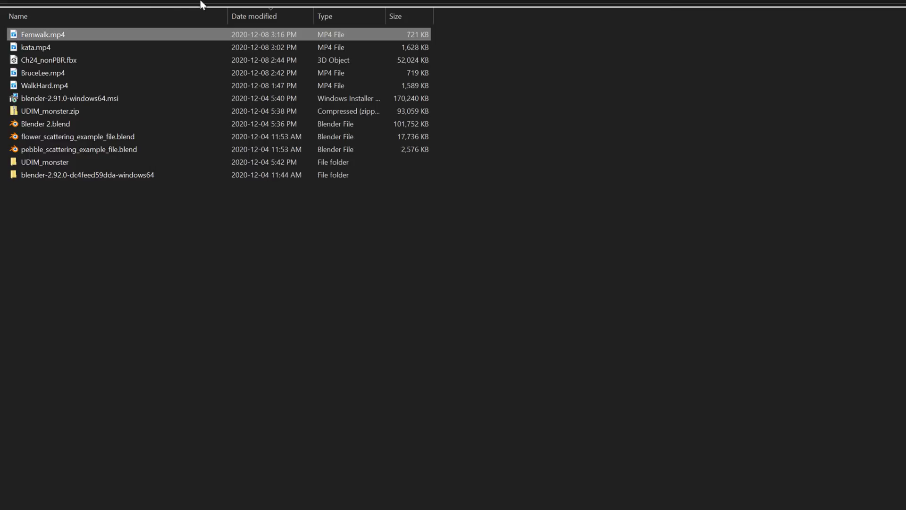
pyautogui.doubleClick(36, 46)
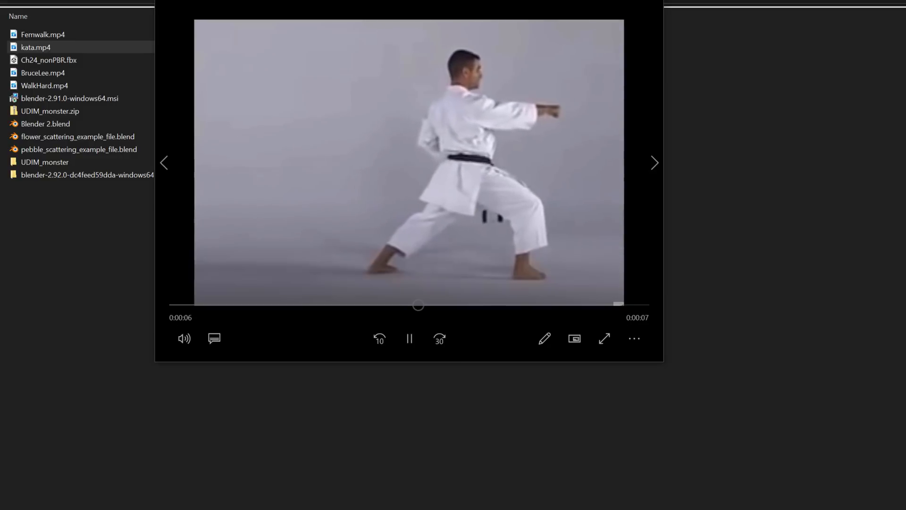
pyautogui.hotkey('alt', 'F4')
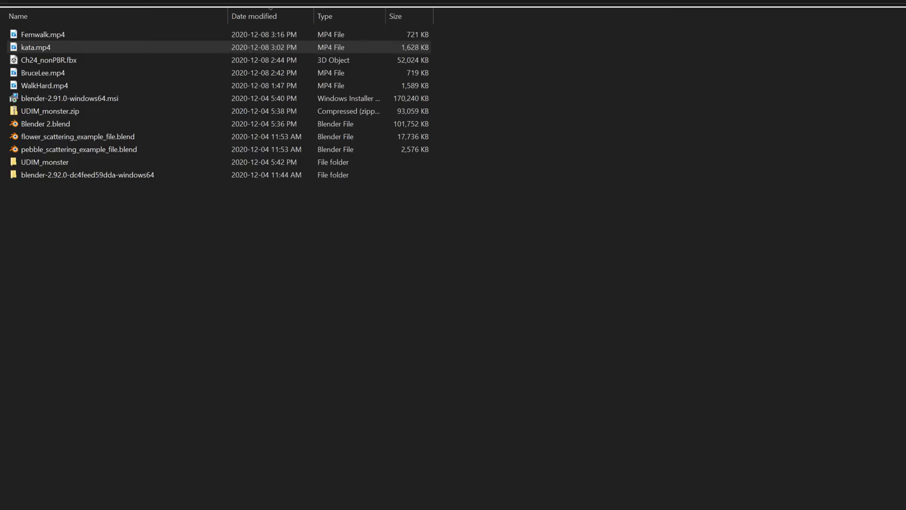
pyautogui.click(51, 69)
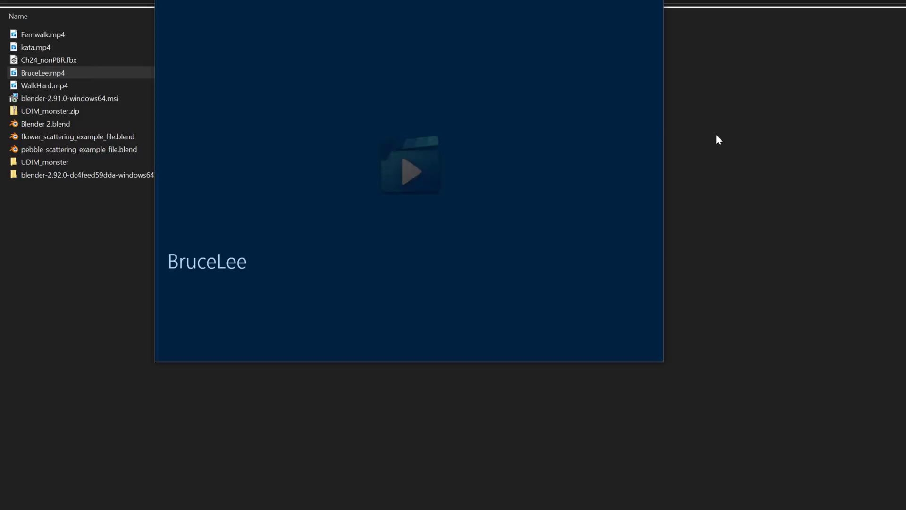
pyautogui.doubleClick(52, 69)
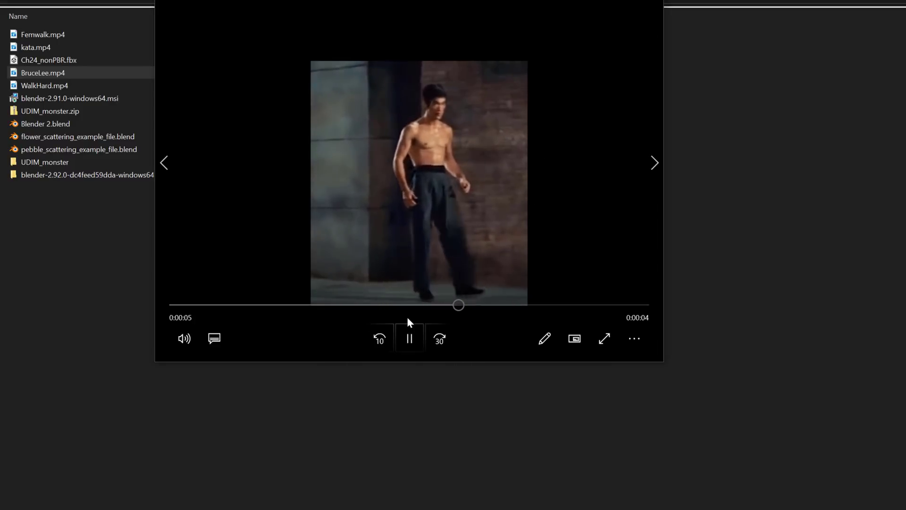
pyautogui.click(421, 325)
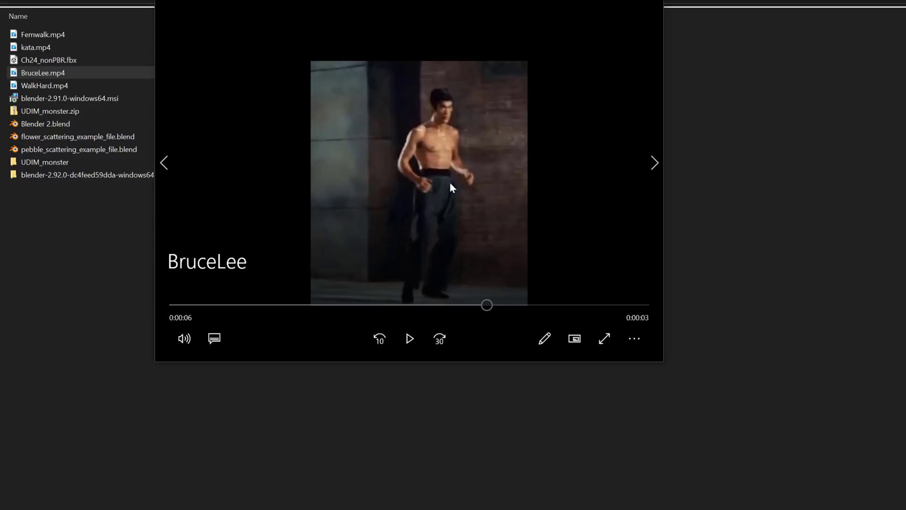
pyautogui.click(438, 9)
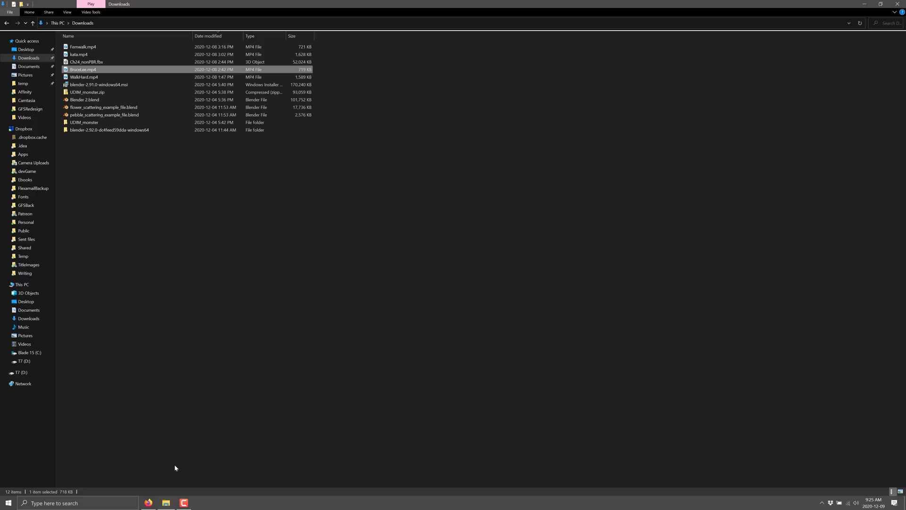
# Return to DeepMotion in the browser and load Femwalk.mp4 from the Downloads folder as the motion clip.
pyautogui.click(149, 503)
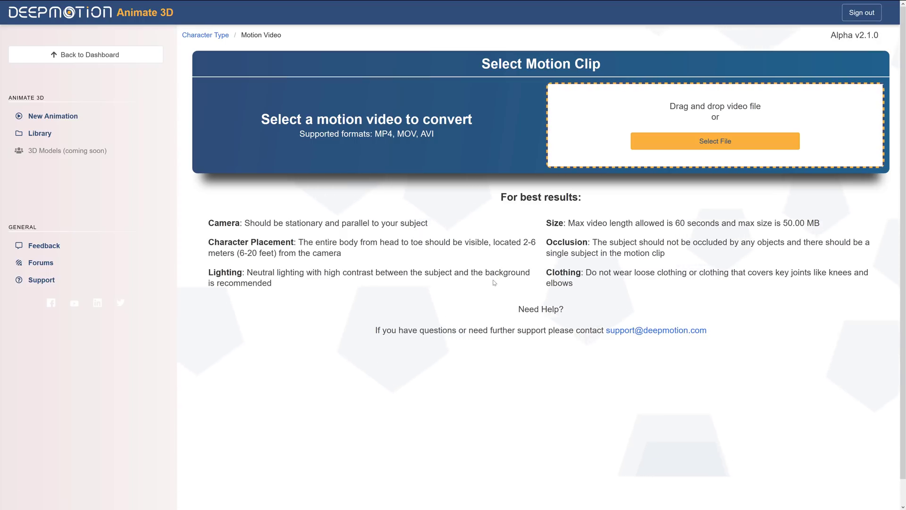
pyautogui.click(707, 147)
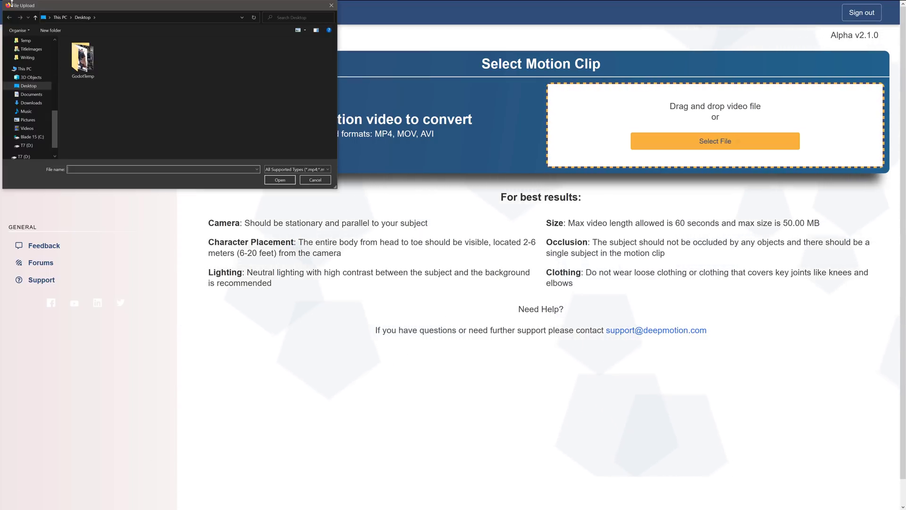
pyautogui.click(46, 104)
pyautogui.doubleClick(86, 60)
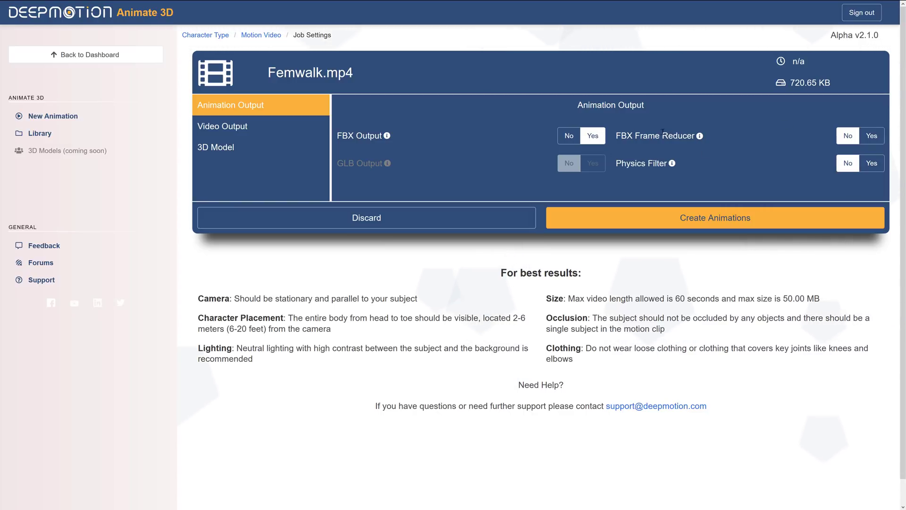
# Turn on the Physics Filter for Femwalk.mp4 and create its animations.
pyautogui.moveTo(674, 163)
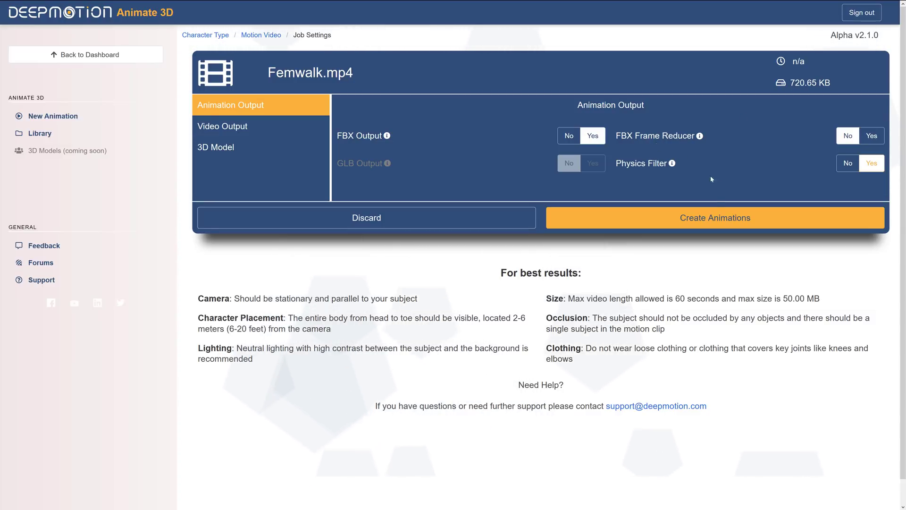
pyautogui.click(716, 222)
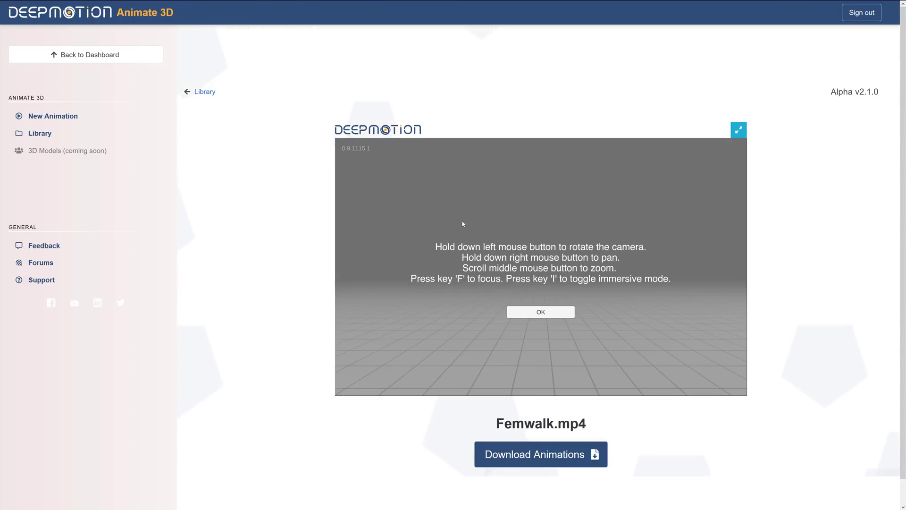
# Start the Femwalk preview and examine the animated character against the source video from different angles.
pyautogui.click(541, 312)
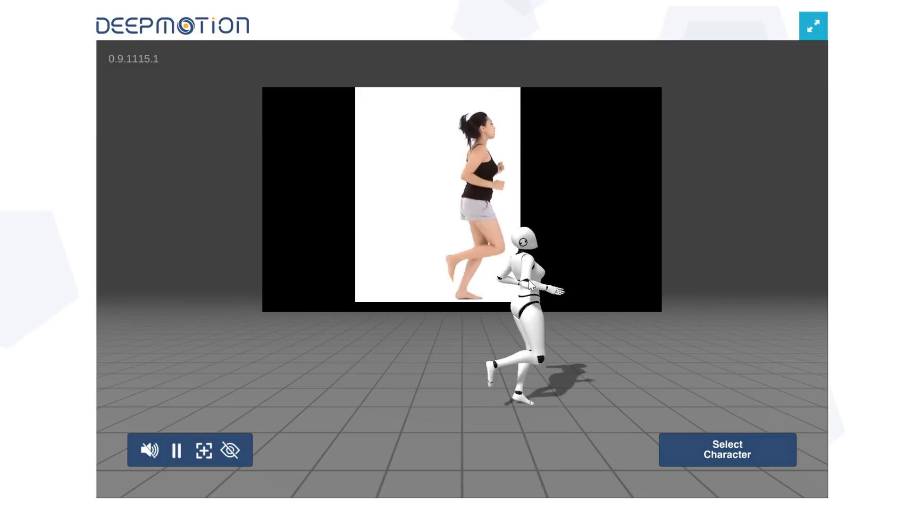
pyautogui.click(515, 241)
pyautogui.click(500, 279)
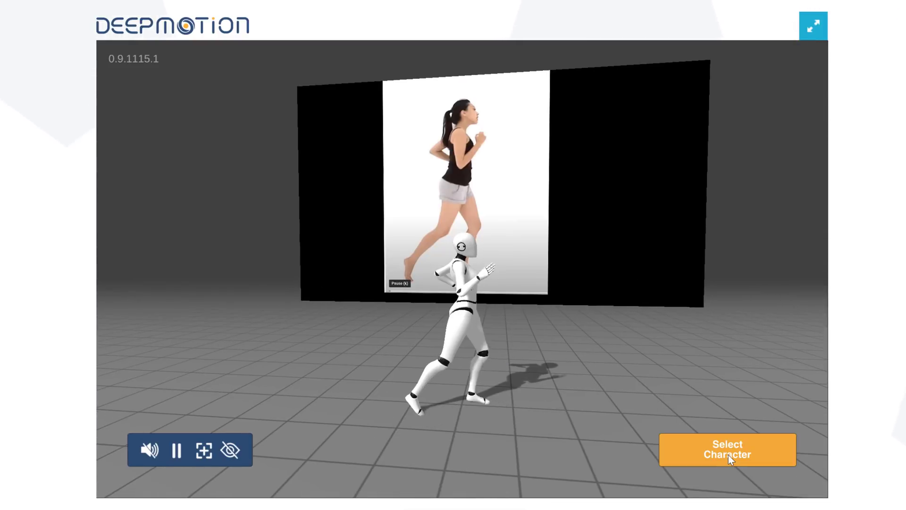
# Preview the Femwalk animation on the Adult Male Alt, Young Male and Child characters, and close the character list.
pyautogui.click(728, 454)
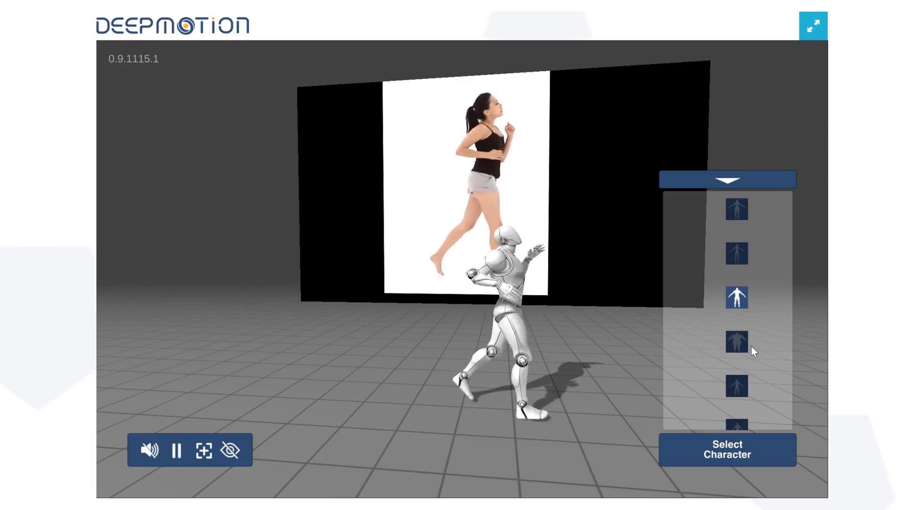
pyautogui.click(735, 341)
pyautogui.click(743, 387)
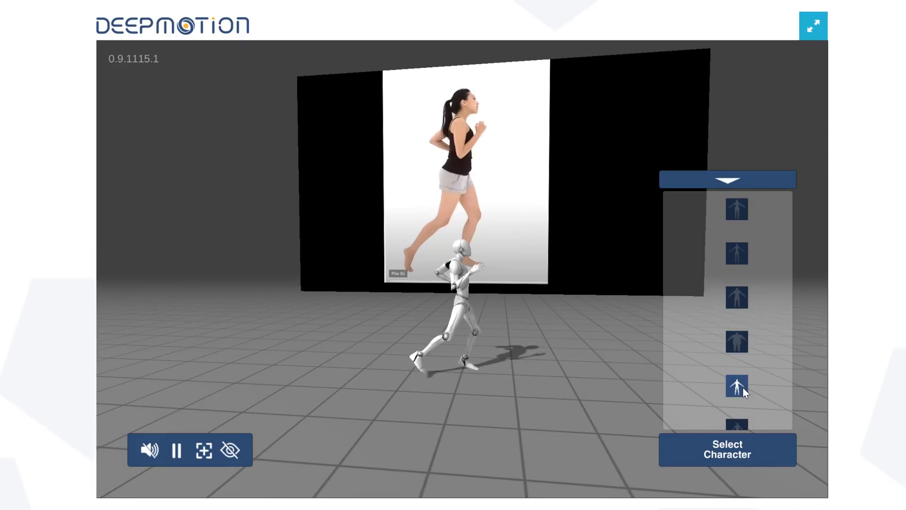
pyautogui.click(735, 421)
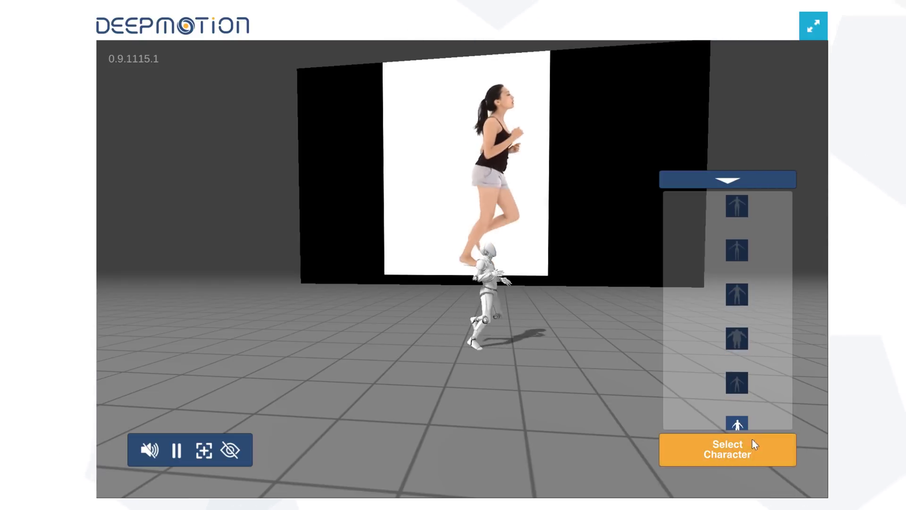
pyautogui.scroll(-1, 761, 394)
pyautogui.click(727, 180)
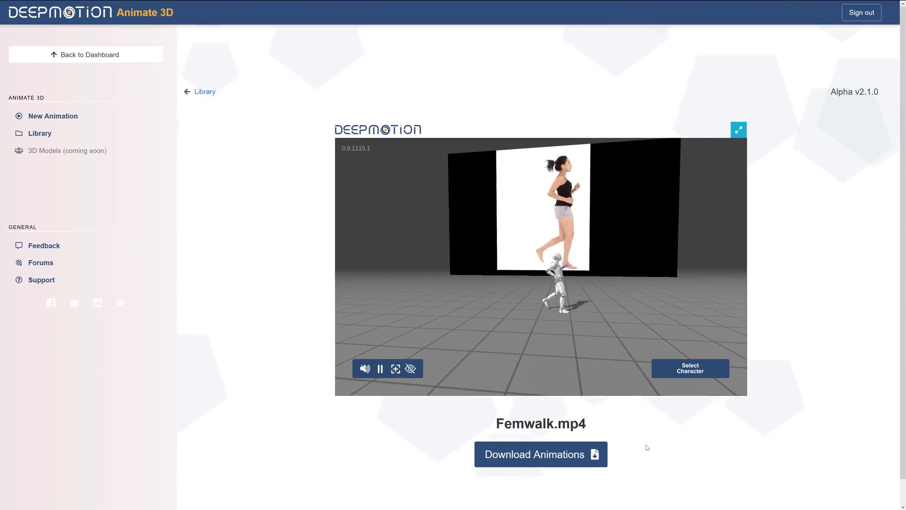
# Check the BVH download option for the Adult Female model of the Femwalk animation, and close the download dialog.
pyautogui.scroll(-1, 641, 399)
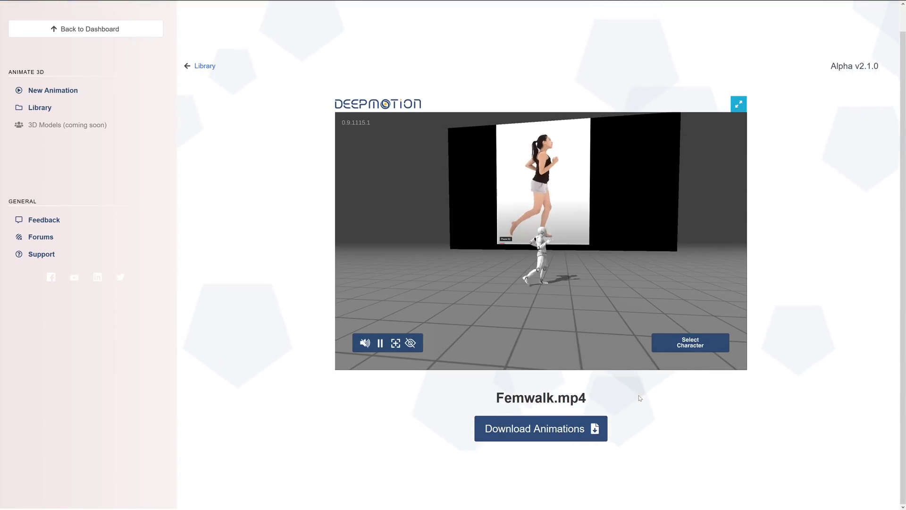
pyautogui.click(526, 434)
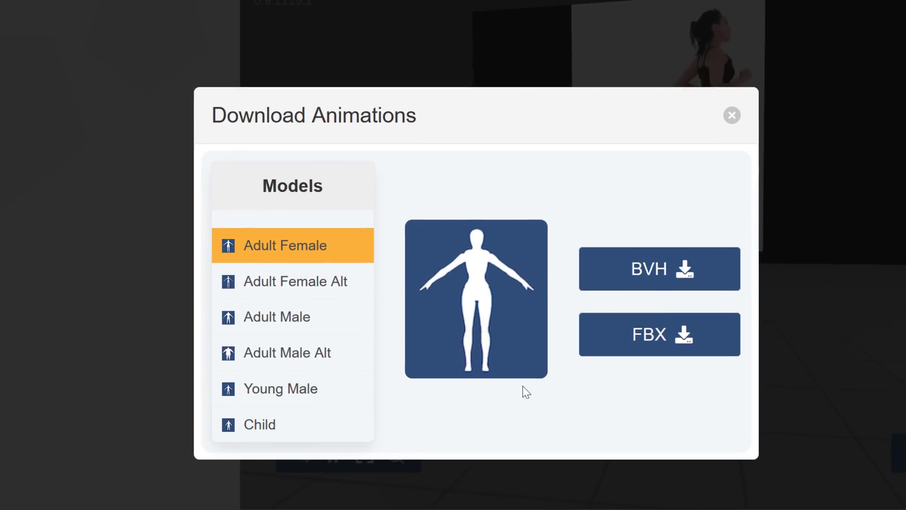
pyautogui.click(652, 278)
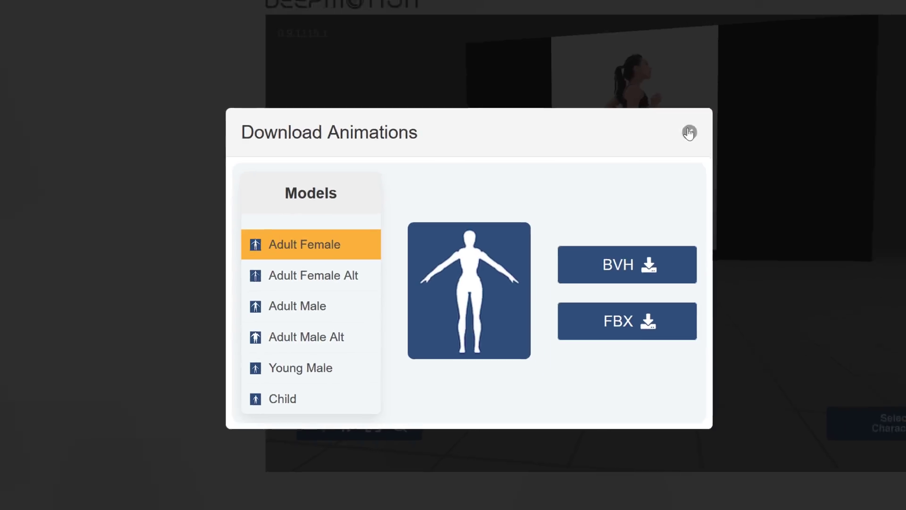
pyautogui.click(731, 116)
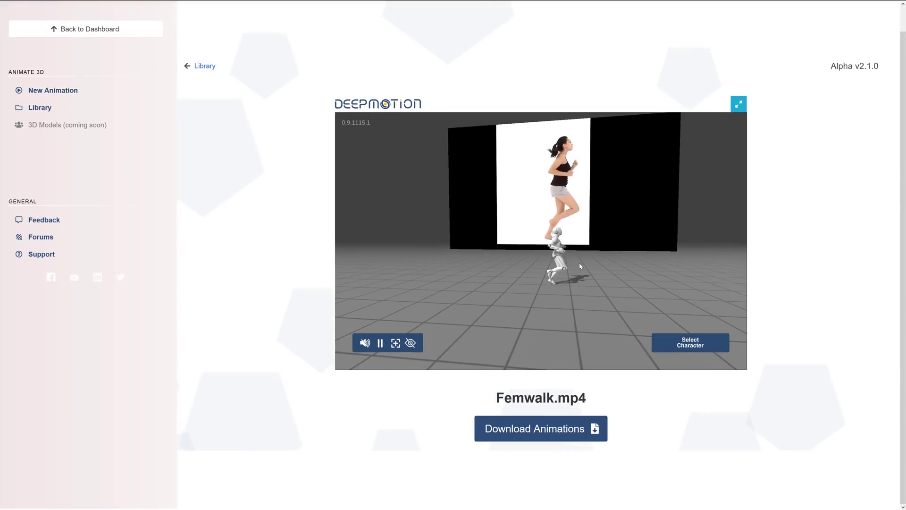
# Preview the kata.mp4 animation from 12/8/2020 16:28:50 in the library and examine the character's motion from several angles.
pyautogui.moveTo(572, 152); pyautogui.dragTo(508, 243)
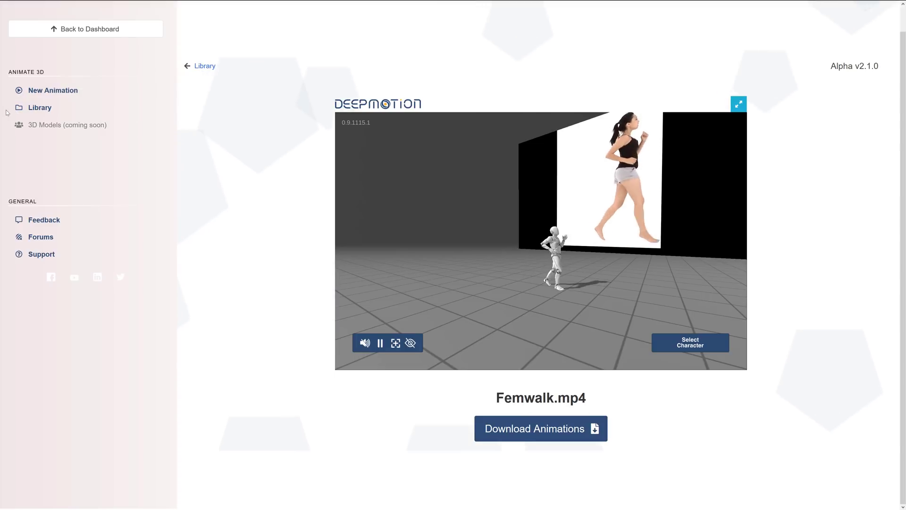
pyautogui.click(35, 108)
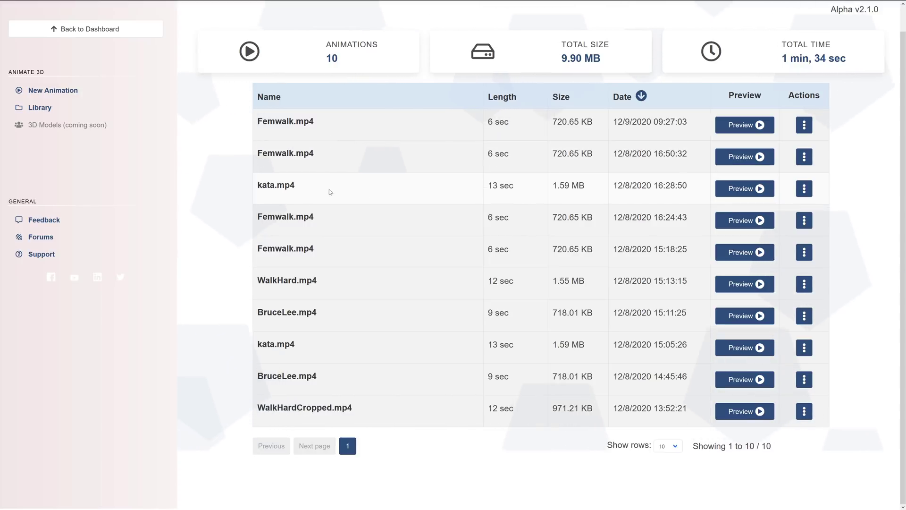
pyautogui.click(758, 189)
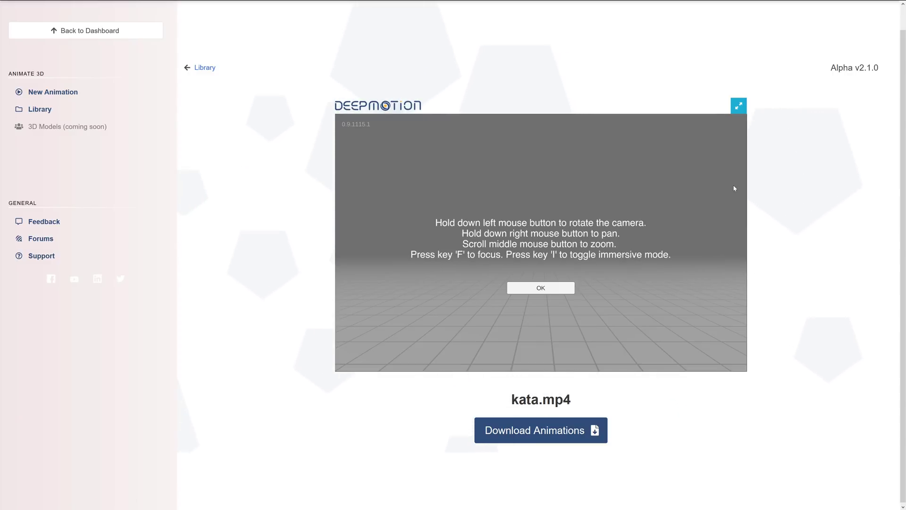
pyautogui.click(541, 288)
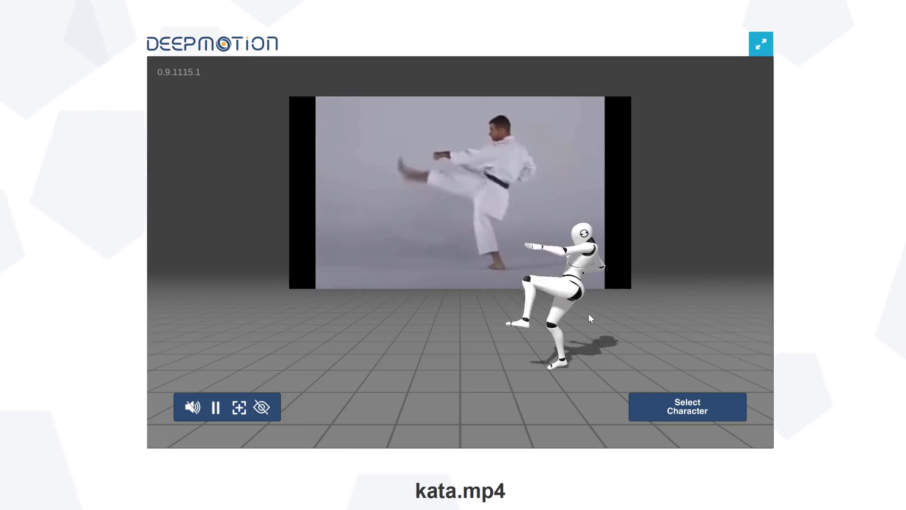
pyautogui.moveTo(608, 317); pyautogui.dragTo(479, 319)
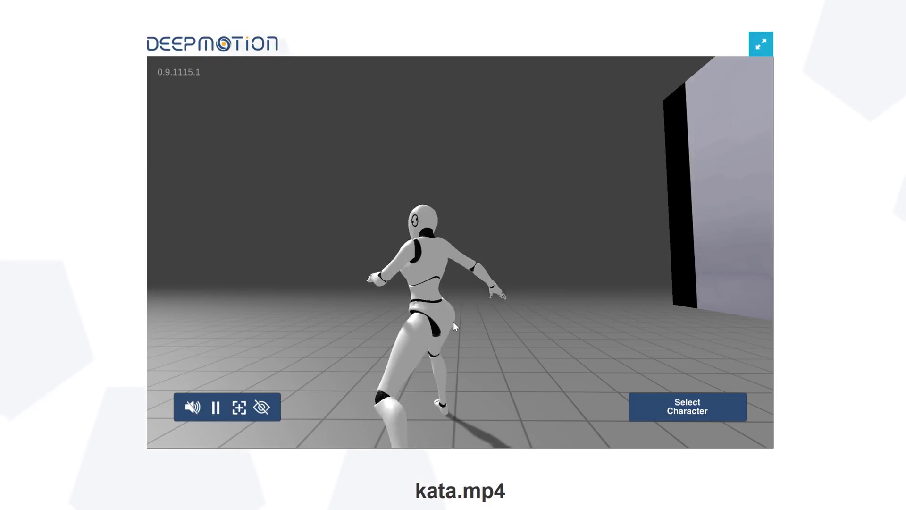
pyautogui.moveTo(418, 334); pyautogui.dragTo(566, 347)
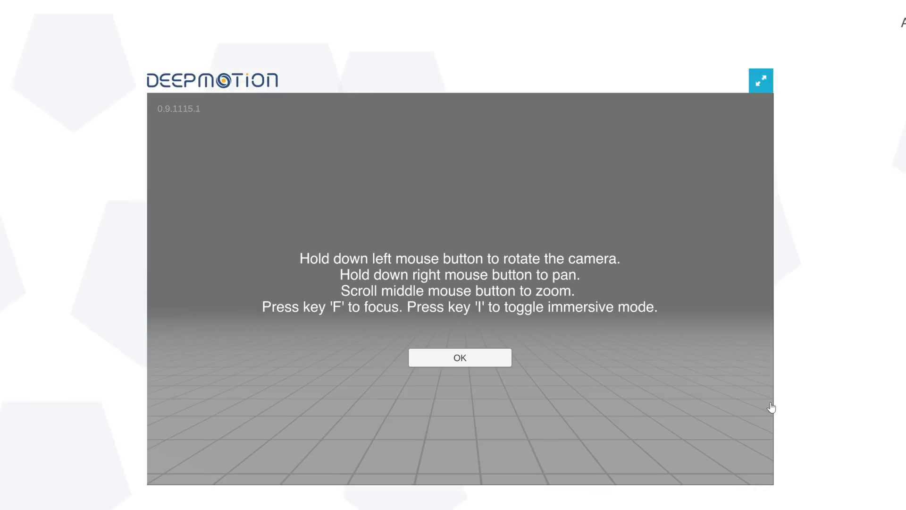
# Start the preview with the custom ninja character and examine its motion up close against the source video.
pyautogui.click(481, 357)
pyautogui.scroll(3, 481, 356)
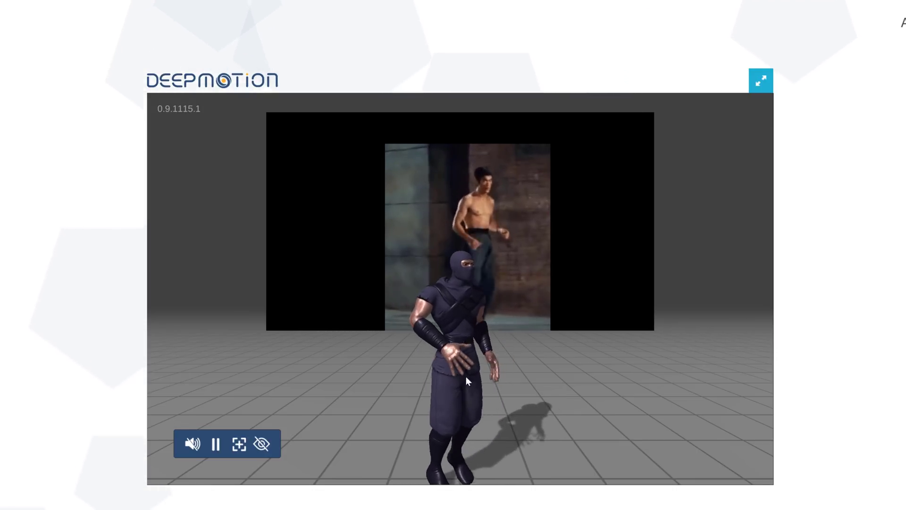
pyautogui.moveTo(509, 363); pyautogui.dragTo(439, 348)
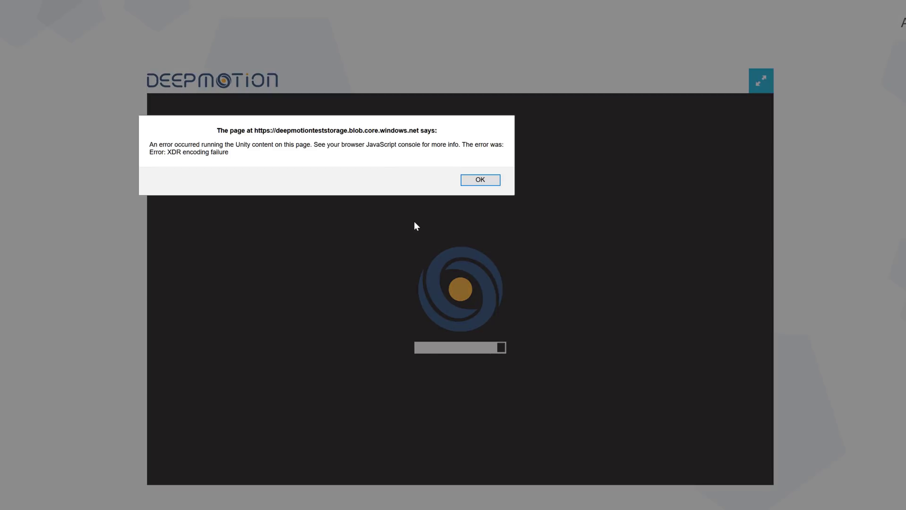
# Dismiss the Unity error and the camera instructions to start the animation preview.
pyautogui.click(484, 178)
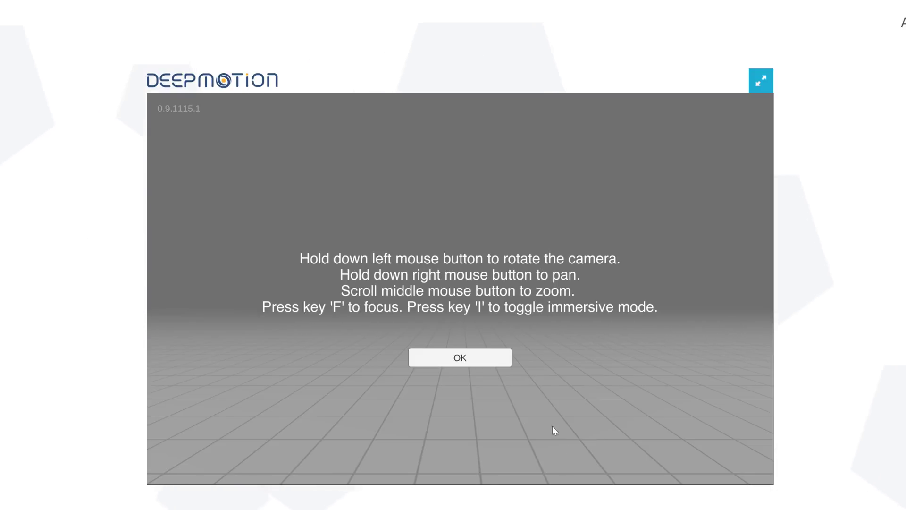
pyautogui.click(477, 362)
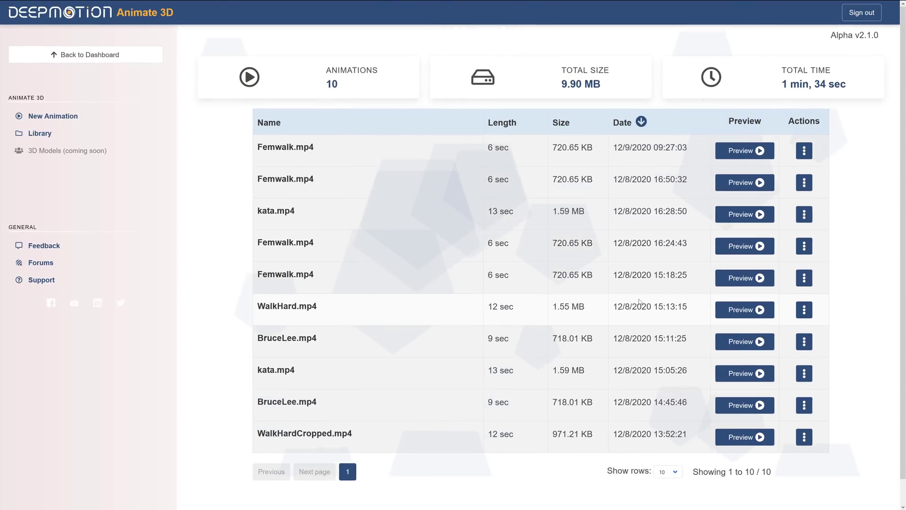
# Preview the WalkHard.mp4 animation from the library and examine the ninja character's motion from several angles.
pyautogui.click(741, 310)
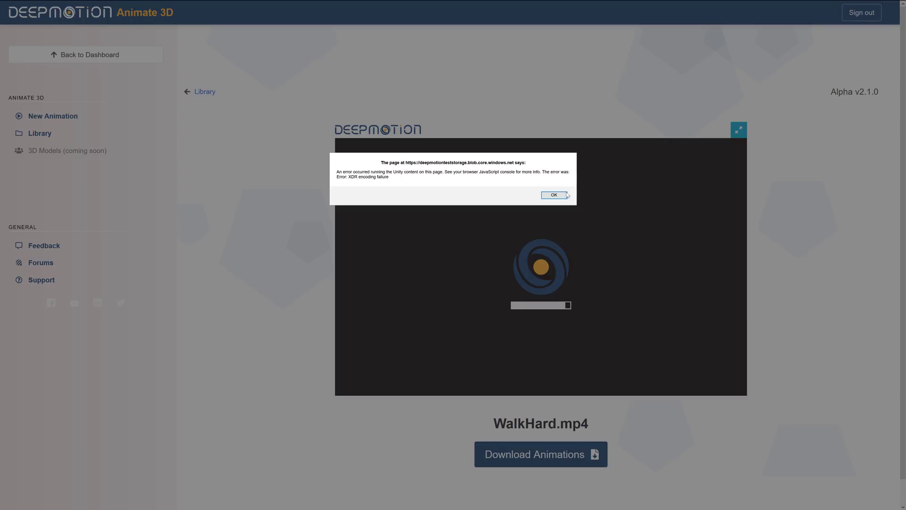
pyautogui.click(554, 195)
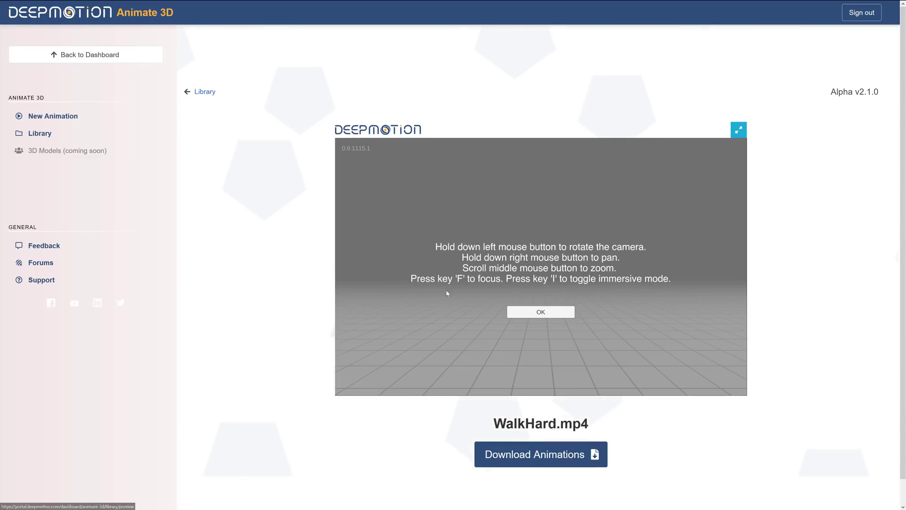
pyautogui.click(554, 312)
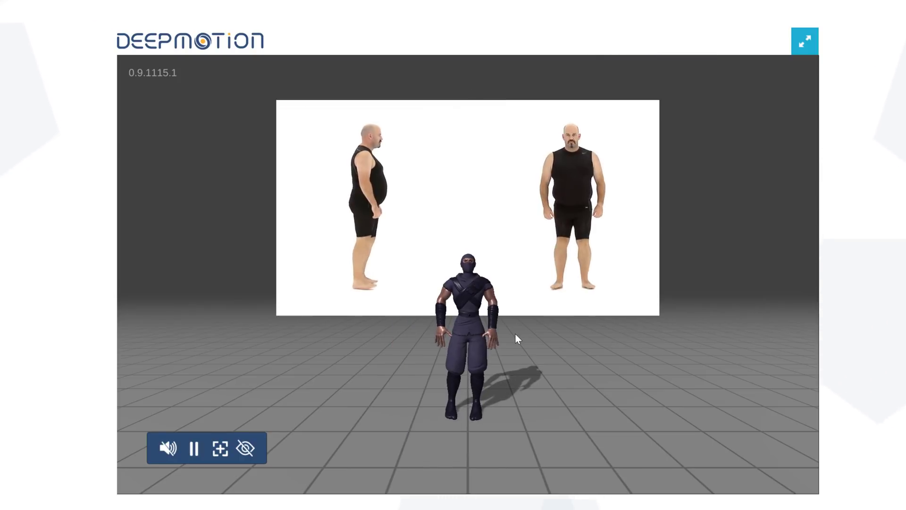
pyautogui.moveTo(533, 156); pyautogui.dragTo(643, 328)
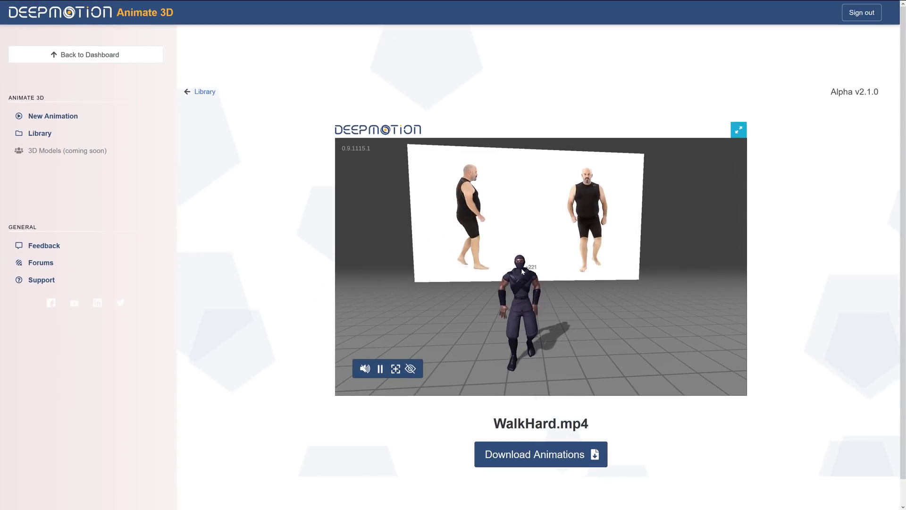
pyautogui.moveTo(521, 267); pyautogui.dragTo(583, 245)
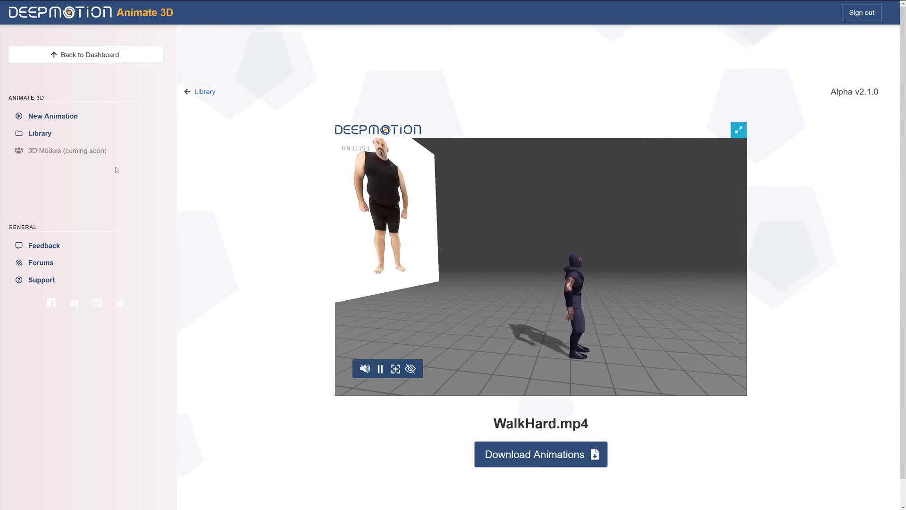
# Return to the library, preview the Femwalk.mp4 animation from 12/9/2020 09:27:03 and examine the character's motion from several angles.
pyautogui.click(201, 92)
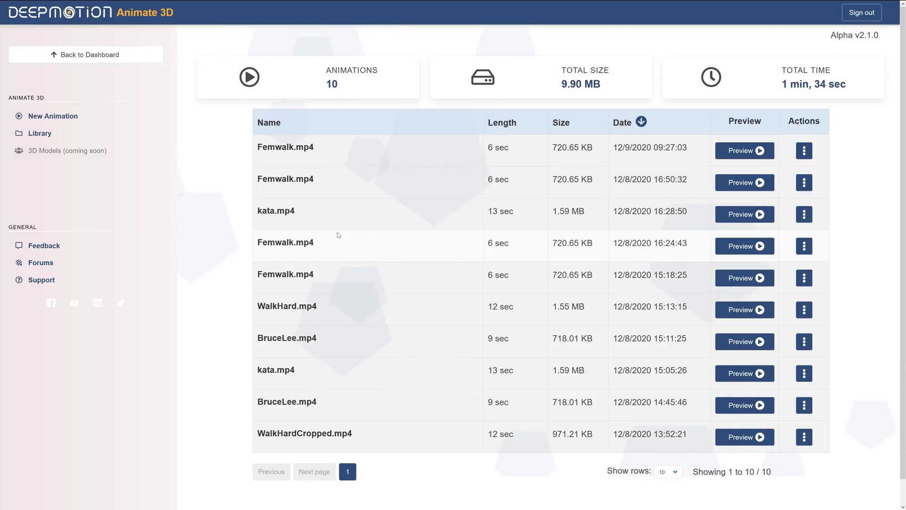
pyautogui.click(759, 151)
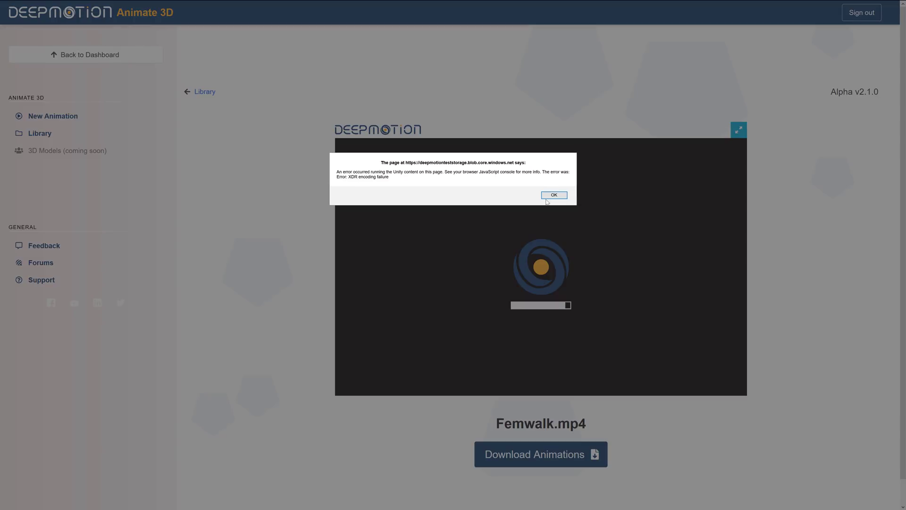
pyautogui.click(553, 195)
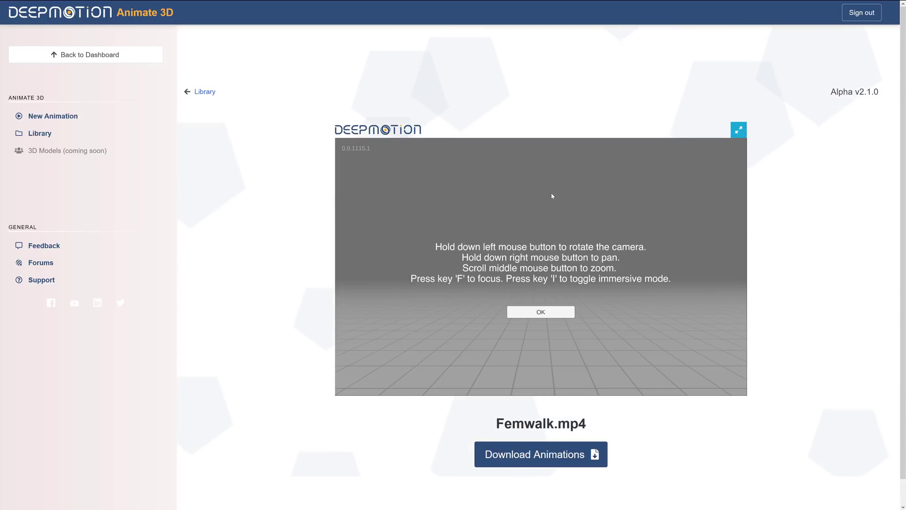
pyautogui.click(550, 311)
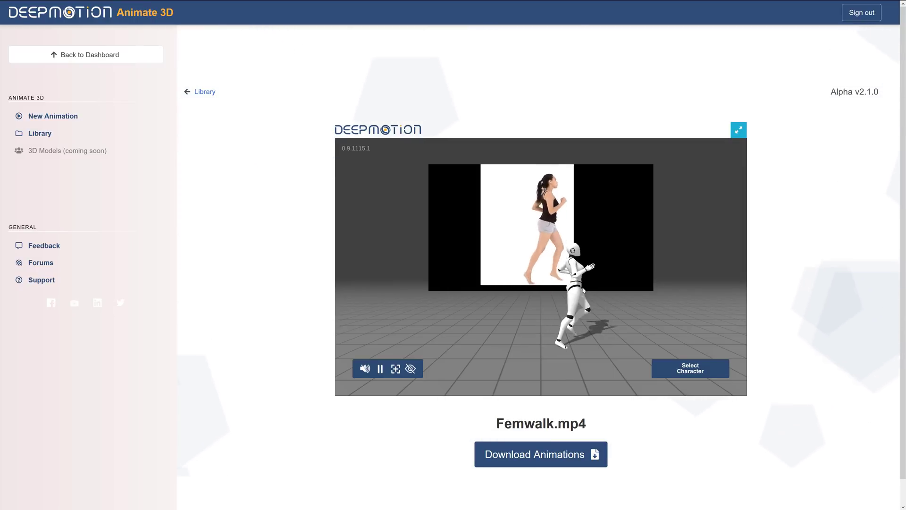
pyautogui.moveTo(607, 264); pyautogui.dragTo(549, 305)
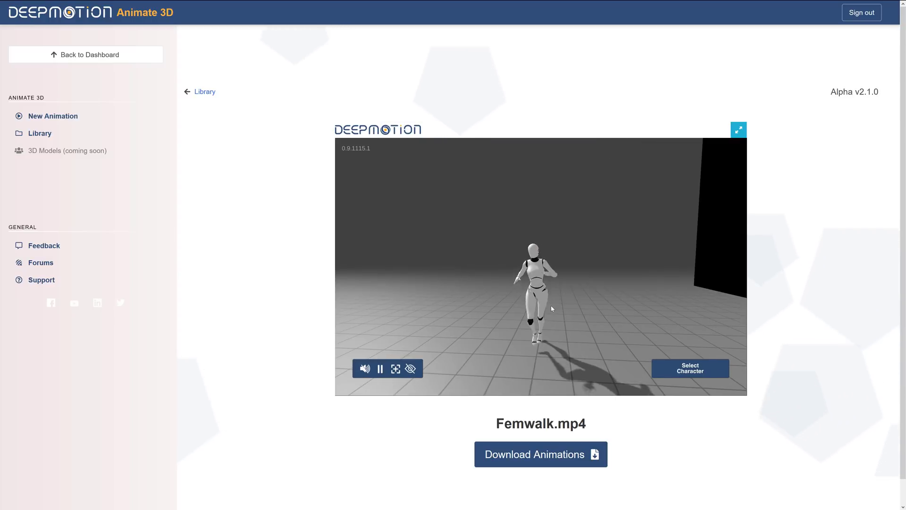
pyautogui.moveTo(540, 301); pyautogui.dragTo(602, 298)
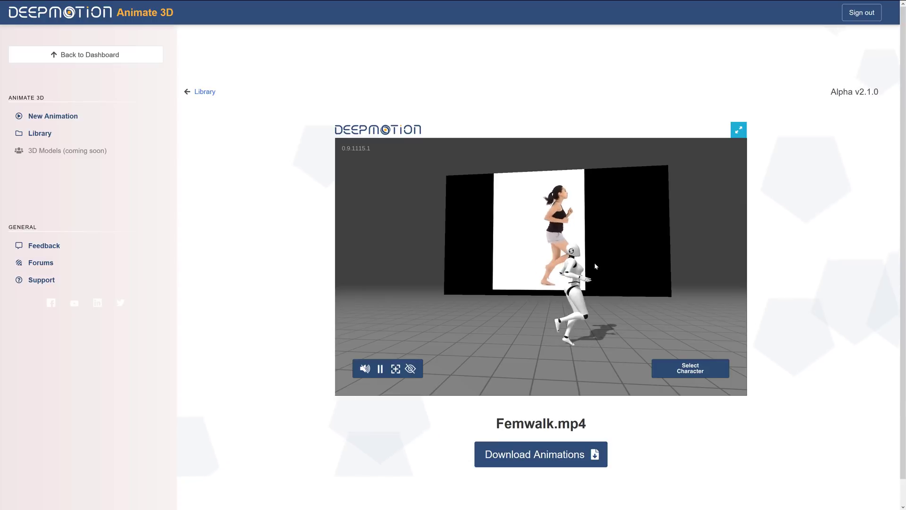
pyautogui.moveTo(628, 298); pyautogui.dragTo(657, 259)
pyautogui.scroll(-3, 624, 282)
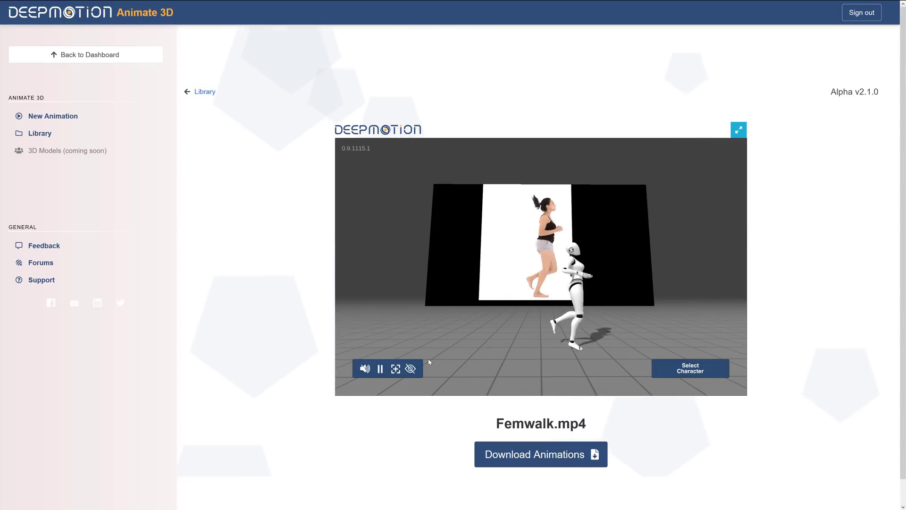
# Switch to the Reddit thread about Animate 3D and read InDeepMotion's comment on the service's pricing and free minutes.
pyautogui.hotkey('ctrl', 'Tab')
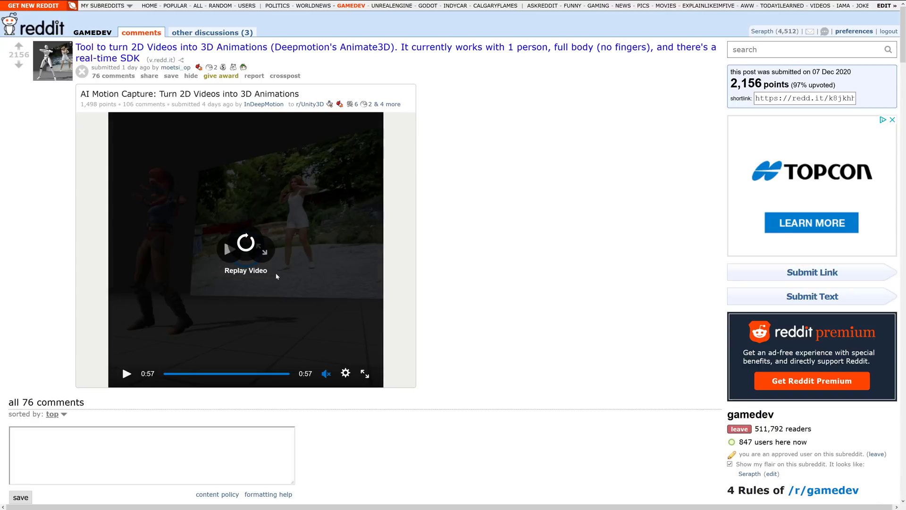
pyautogui.scroll(-5, 534, 328)
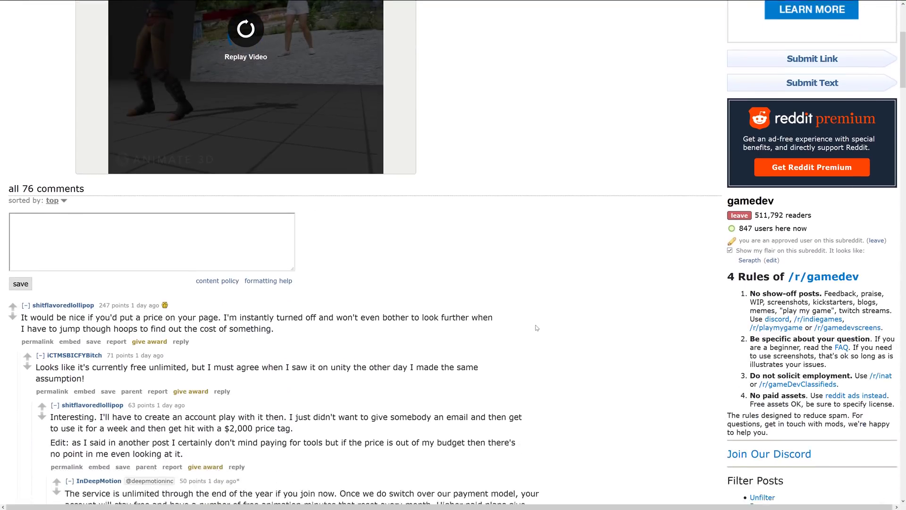
pyautogui.scroll(-6, 535, 327)
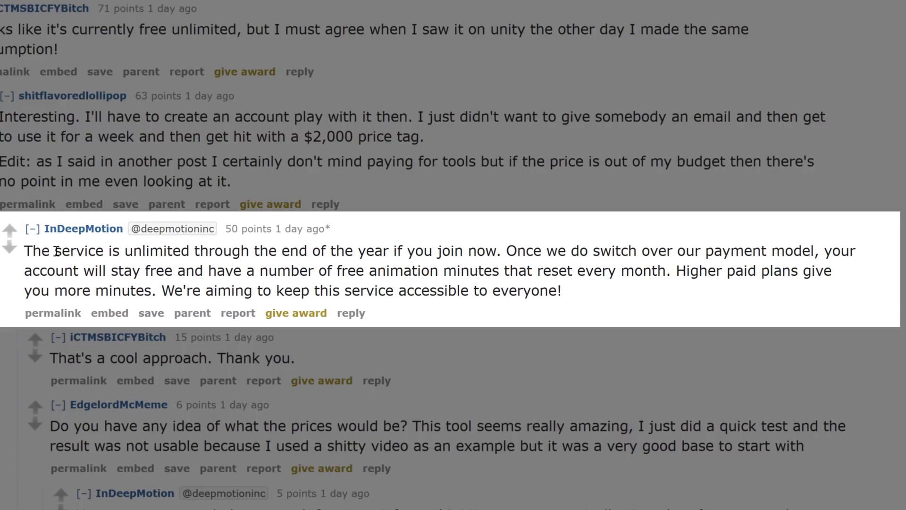
pyautogui.moveTo(56, 251); pyautogui.dragTo(424, 250)
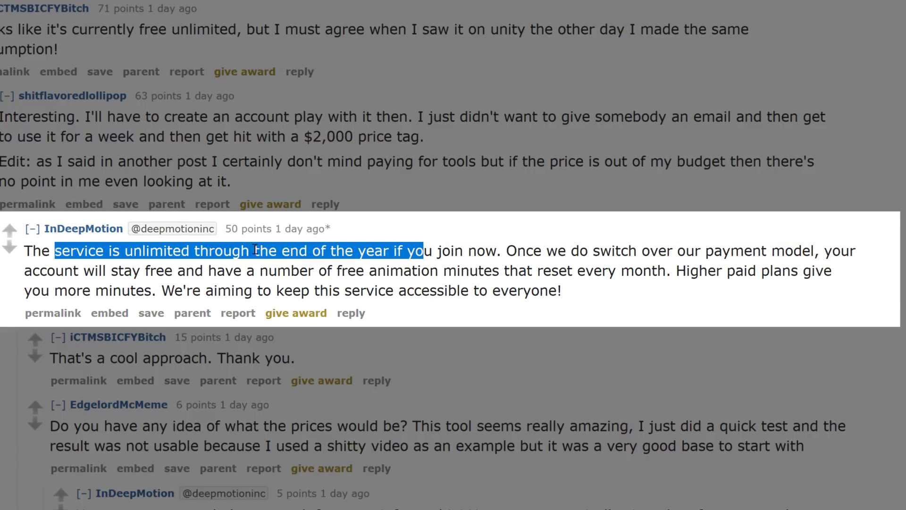
pyautogui.click(129, 251)
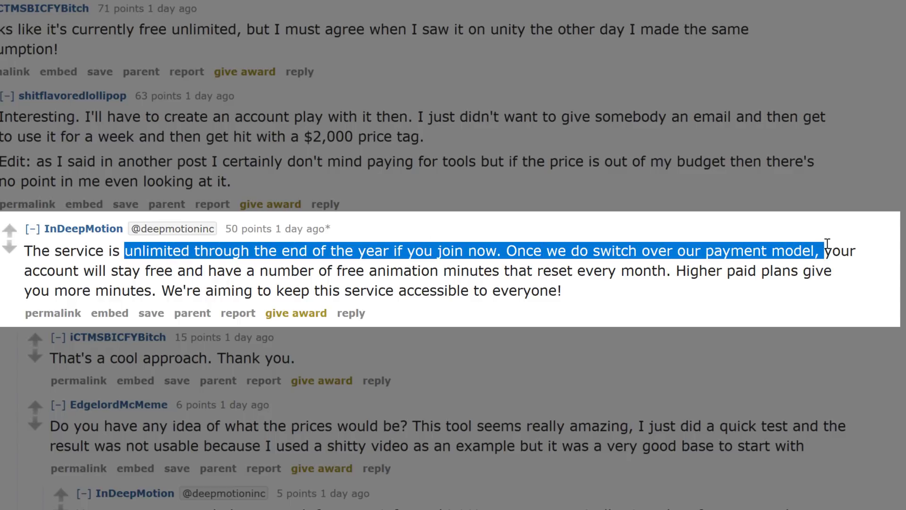
pyautogui.moveTo(575, 268); pyautogui.dragTo(145, 278)
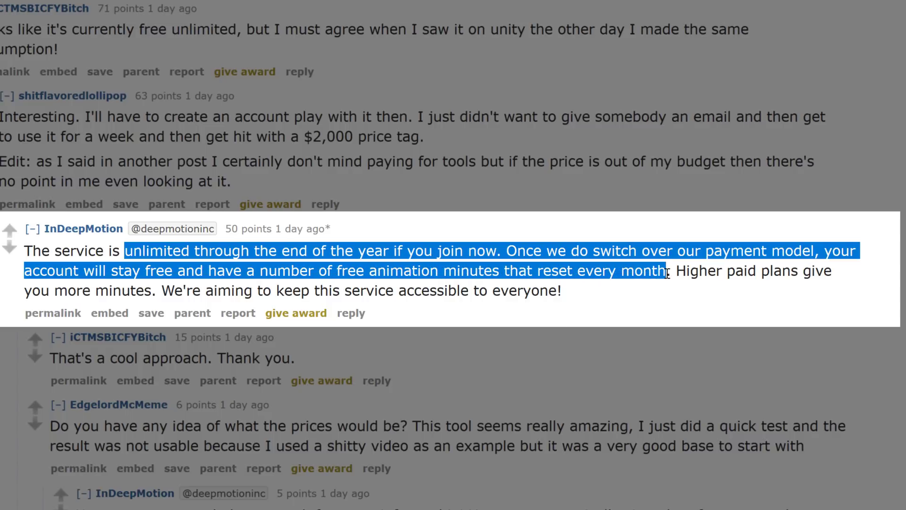
pyautogui.moveTo(830, 273); pyautogui.dragTo(584, 294)
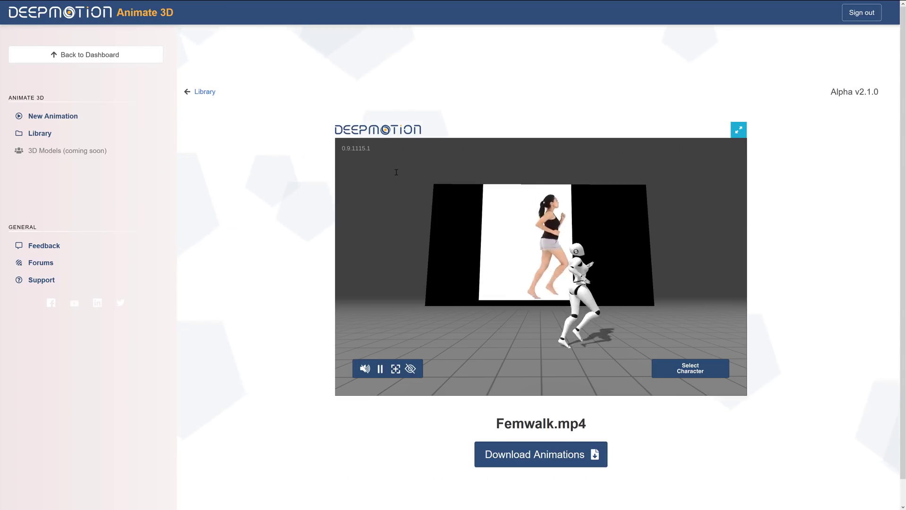
# Return to the Animate 3D library and highlight the total time of all animations.
pyautogui.click(43, 133)
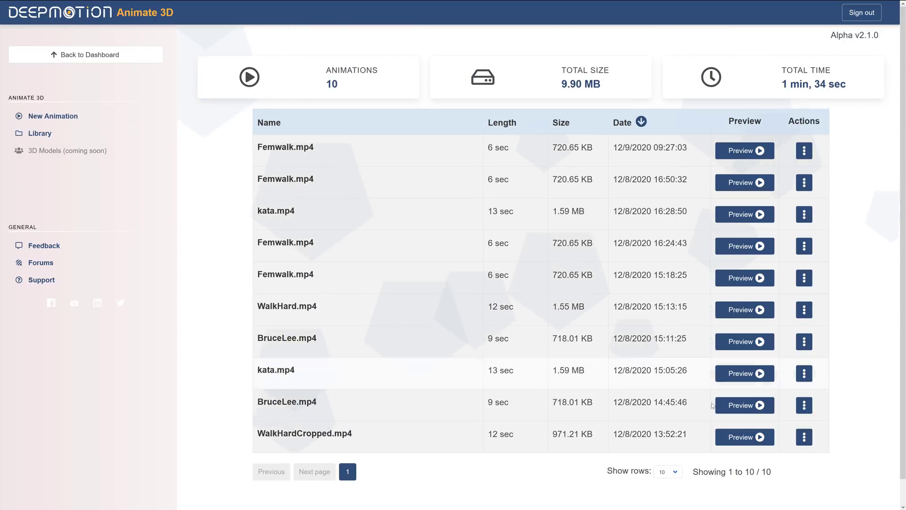
pyautogui.moveTo(784, 84); pyautogui.dragTo(874, 87)
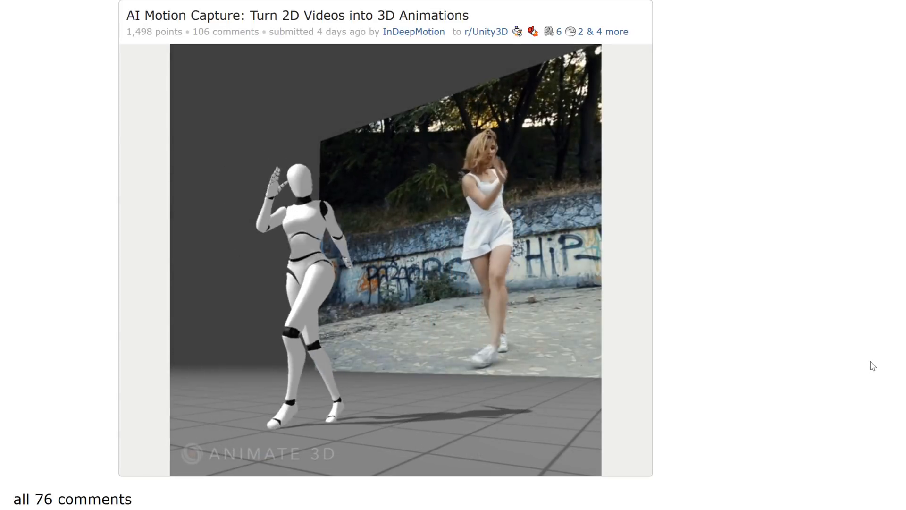
# Pause the Athletic Male Vault reference video on YouTube and browse the endlessreference channel's uploads for motion clips.
pyautogui.moveTo(446, 404)
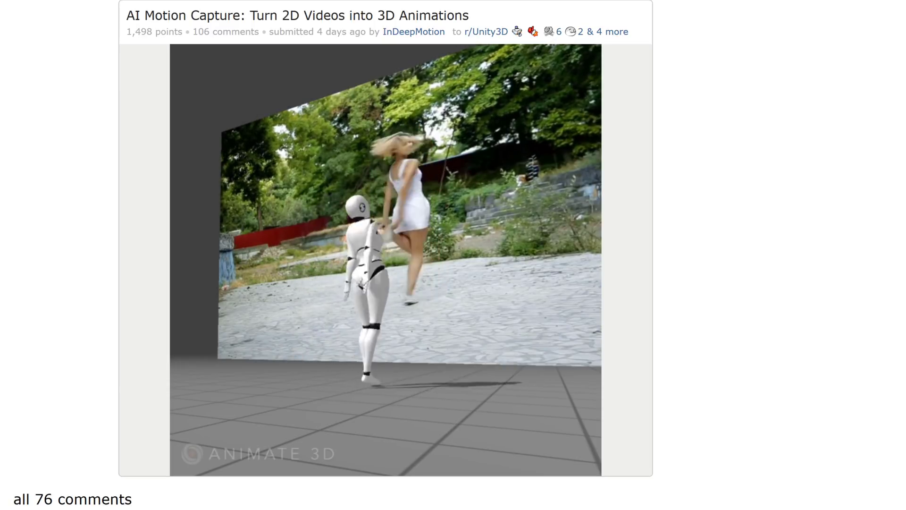
pyautogui.moveTo(448, 198)
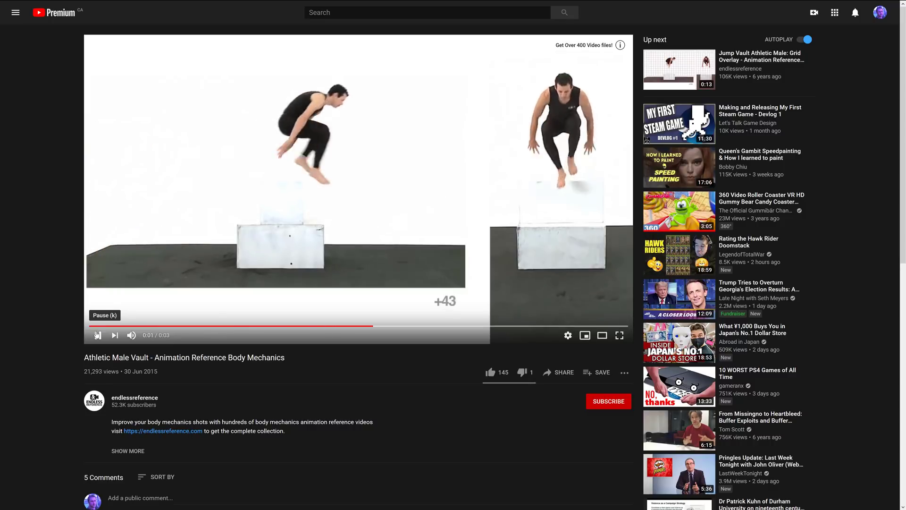
pyautogui.click(97, 334)
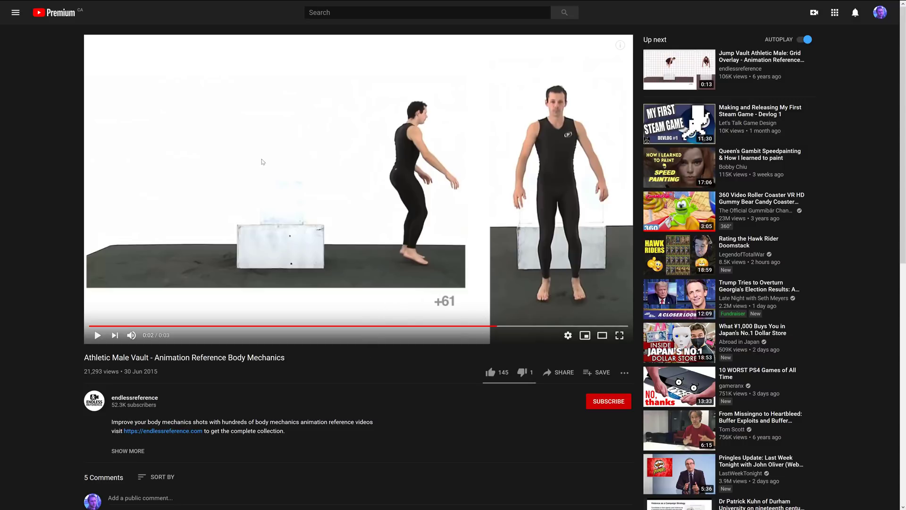
pyautogui.hotkey('alt', 'Left')
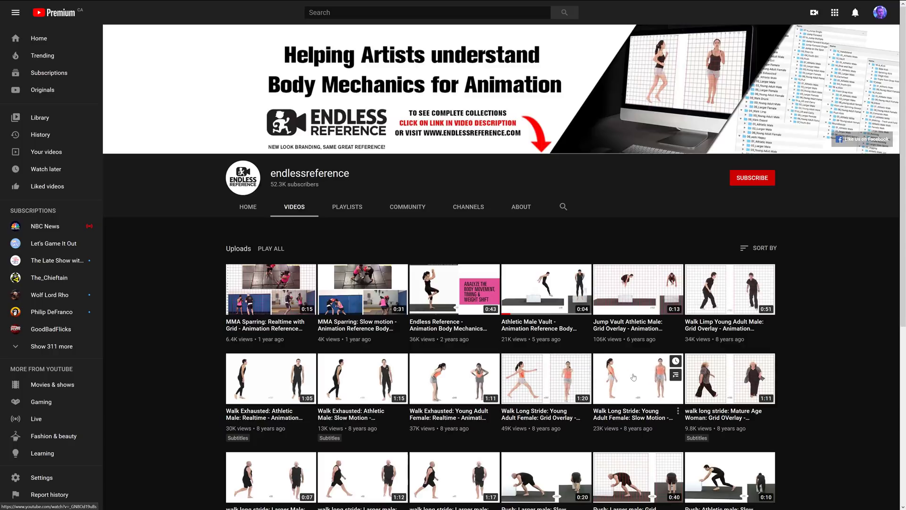
pyautogui.scroll(-10, 598, 427)
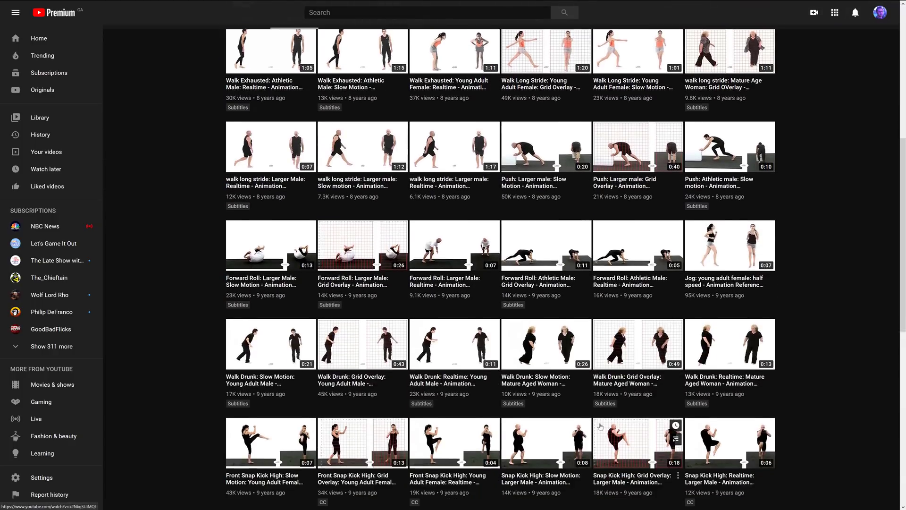
pyautogui.scroll(15, 602, 424)
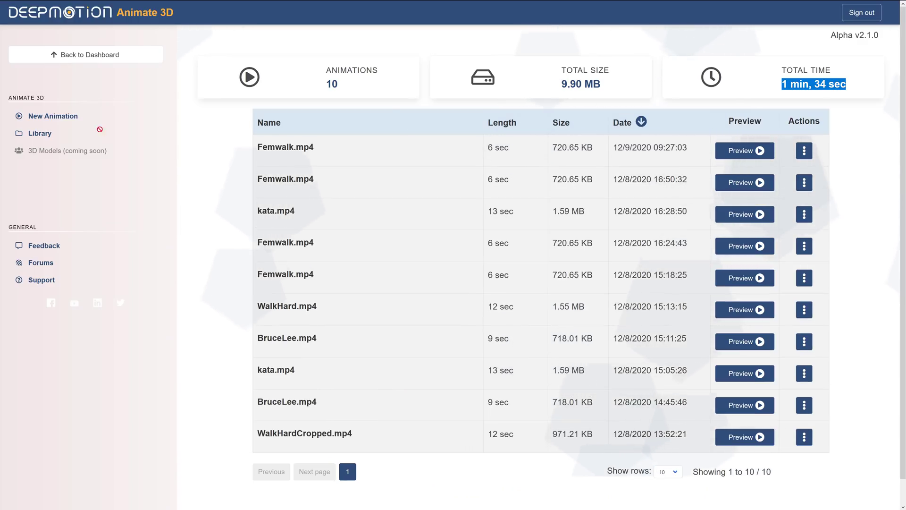
# Go back to the DeepMotion dashboard and start a new Animate 3D animation using a custom 3D model.
pyautogui.click(86, 55)
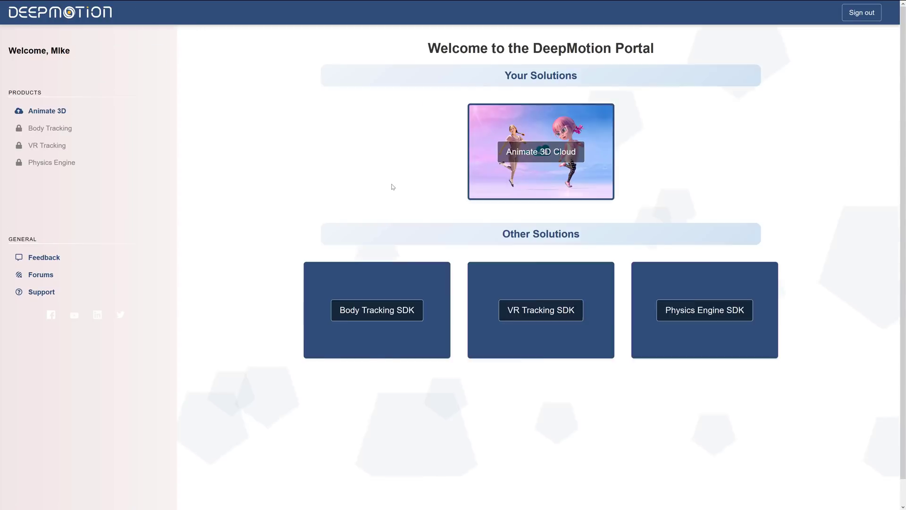
pyautogui.click(582, 191)
pyautogui.click(670, 151)
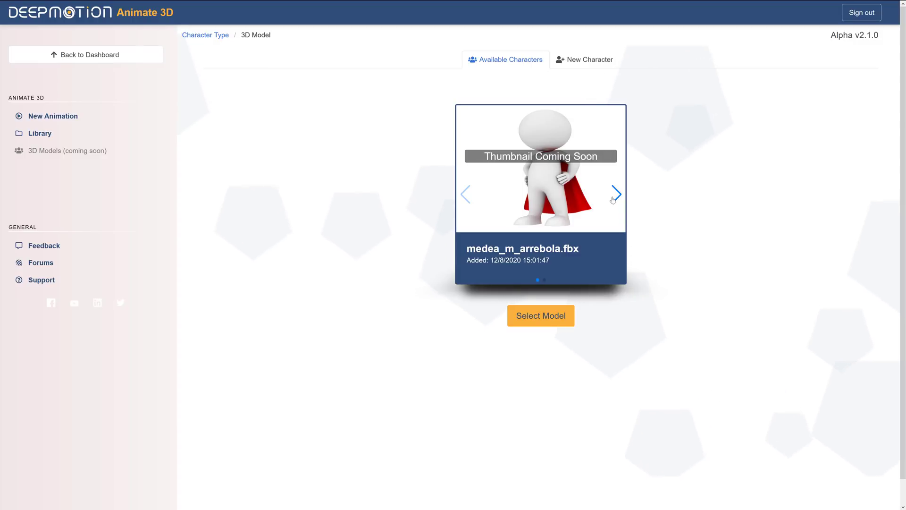
# Try to upload the Ch24_nonPBR.fbx file from Downloads as a new character.
pyautogui.click(574, 65)
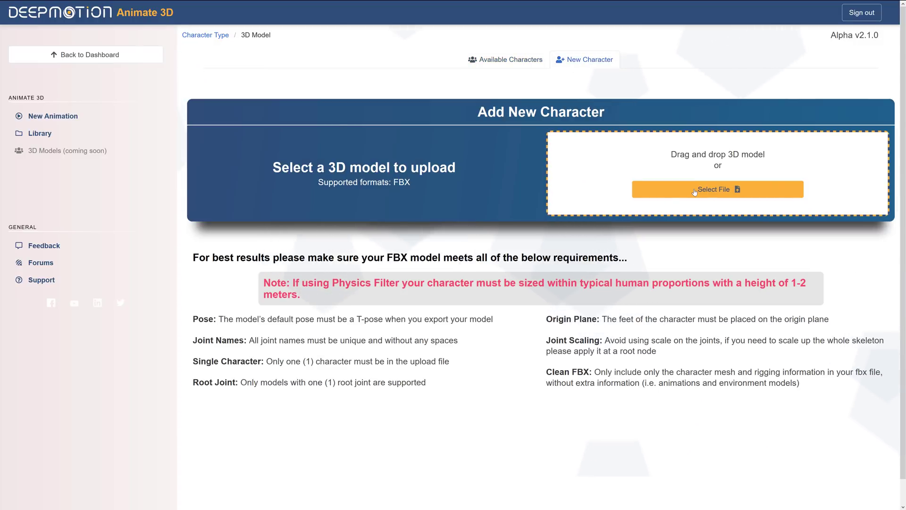
pyautogui.click(713, 191)
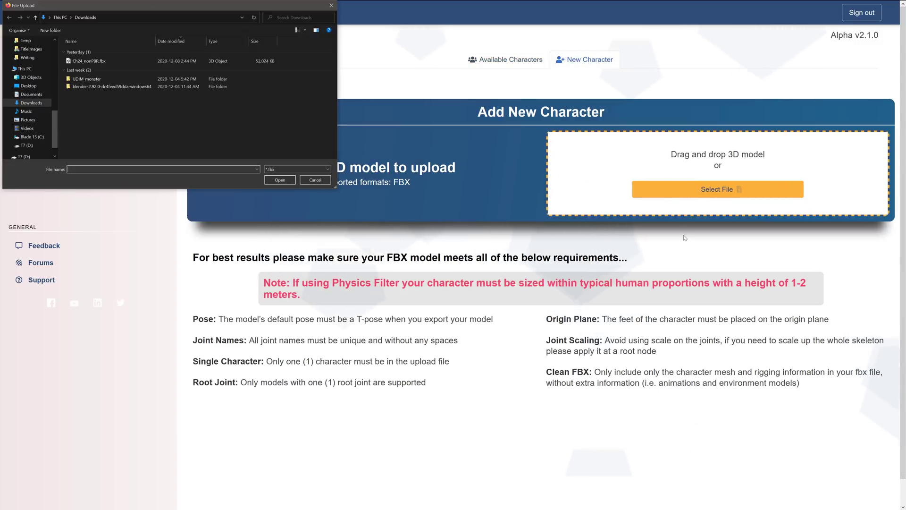
pyautogui.doubleClick(89, 61)
pyautogui.click(695, 150)
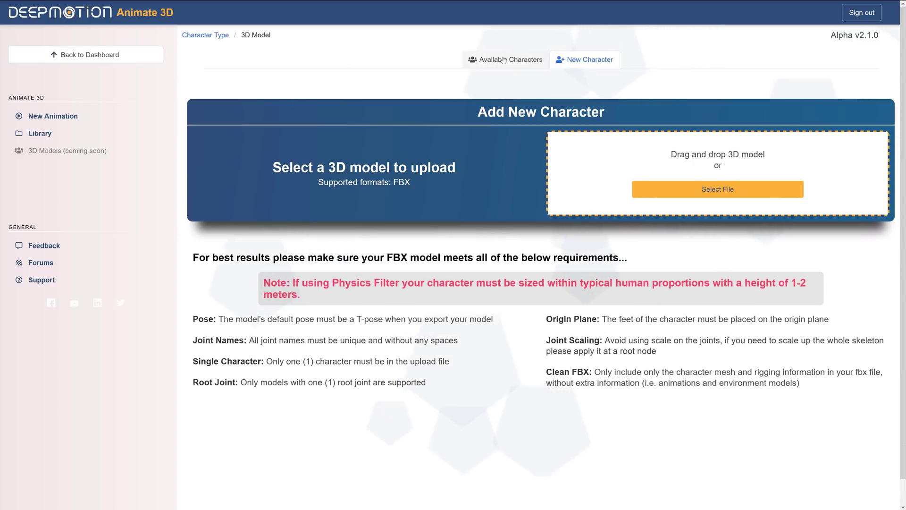
# Choose Ch24_nonPBR.fbx from the available characters as the model for the new animation.
pyautogui.click(547, 59)
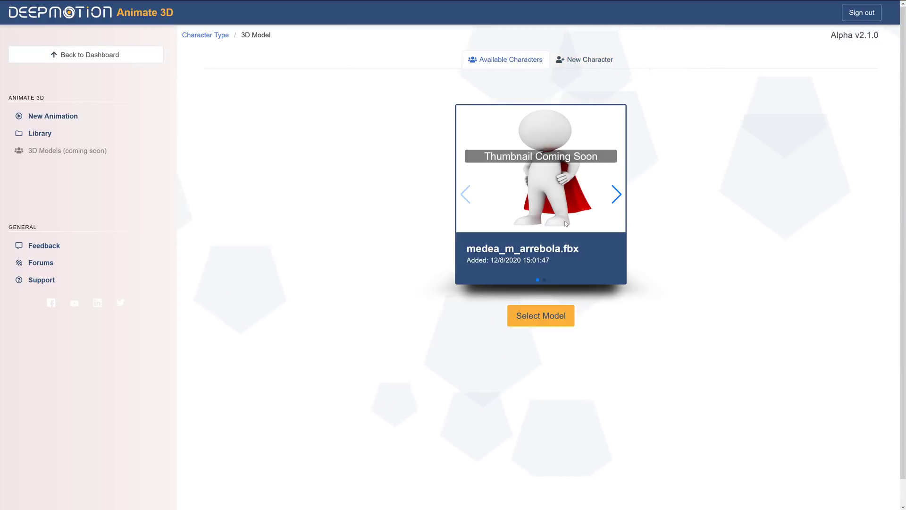
pyautogui.click(541, 315)
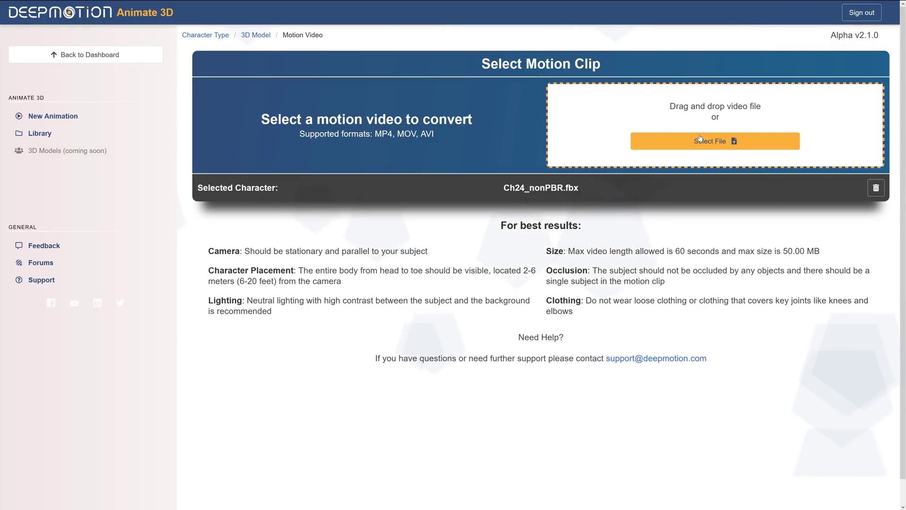